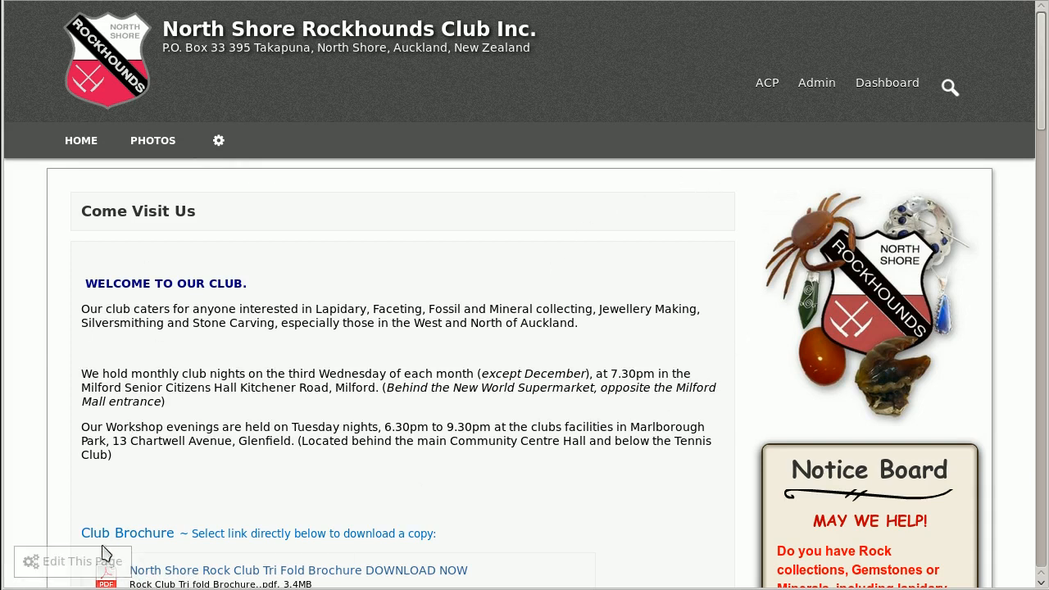
Step: Open the club home page for editing and move the Notice Board widget above the logo image widget (widget:6)
click(82, 563)
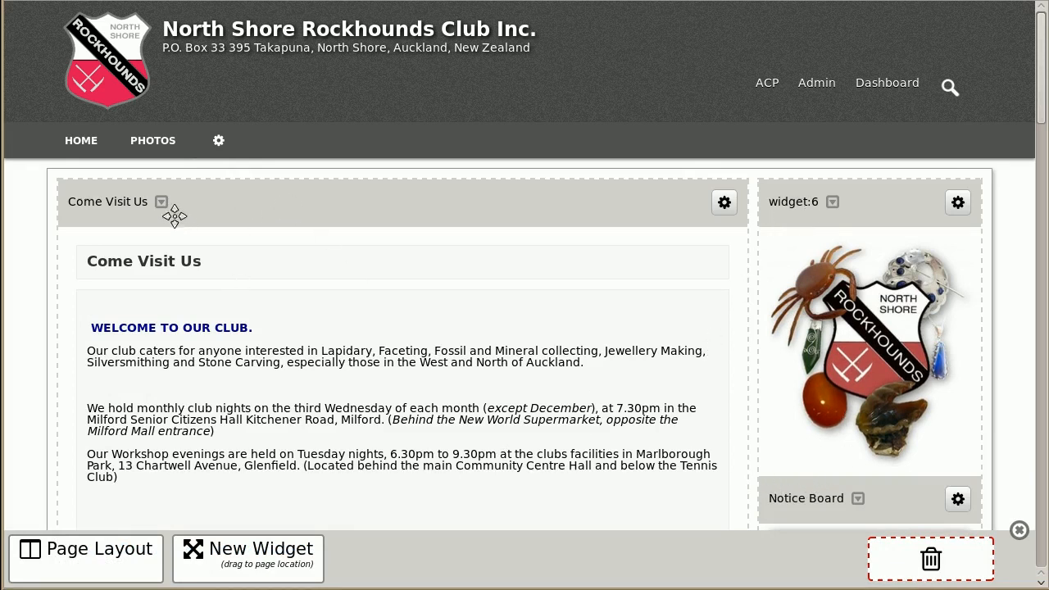
drag(788, 497, 797, 200)
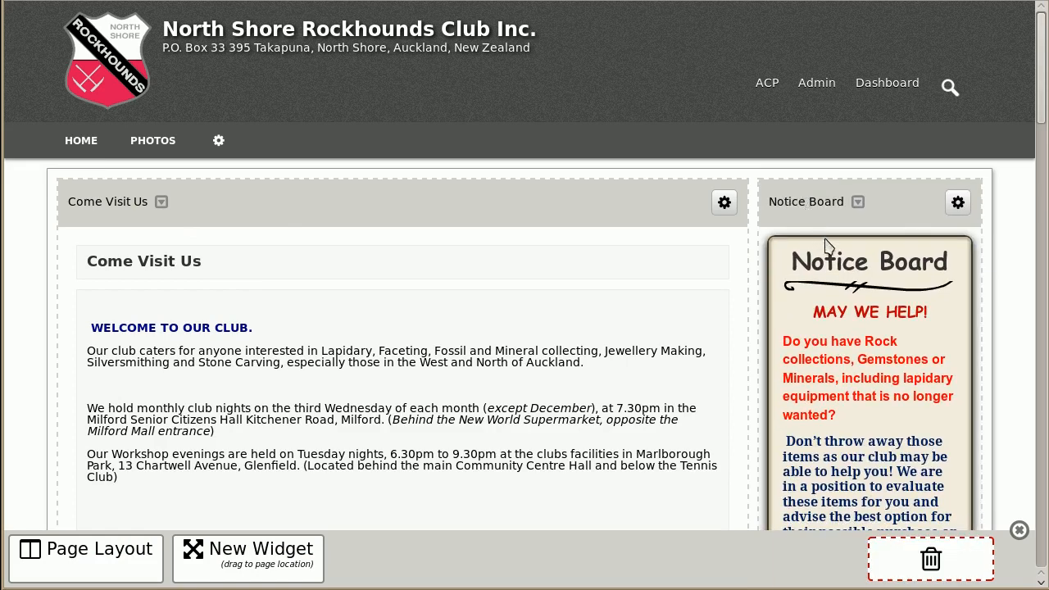
scroll(780, 479, down, 5)
scroll(780, 479, down, 1)
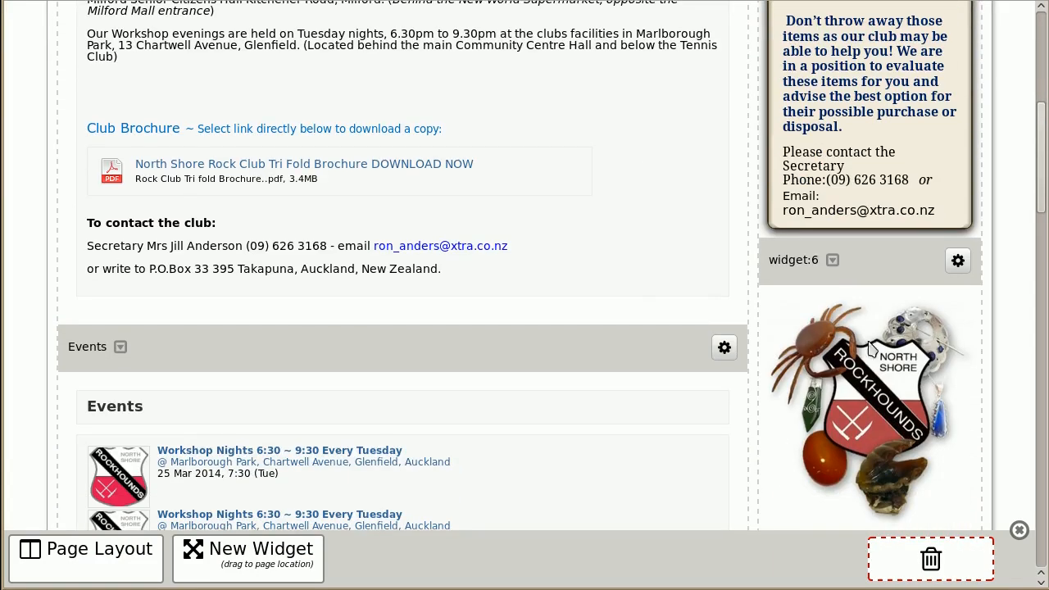
scroll(626, 293, up, 7)
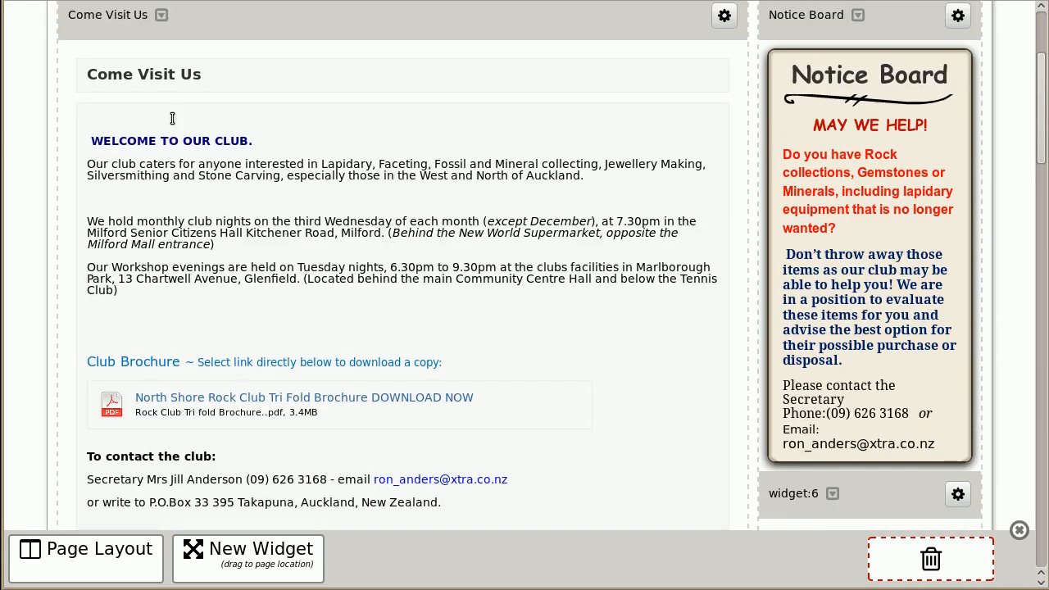
Step: Move the Come Visit Us widget into the narrow column above the Notice Board, collapsing the widgets for the move and expanding them again
click(161, 15)
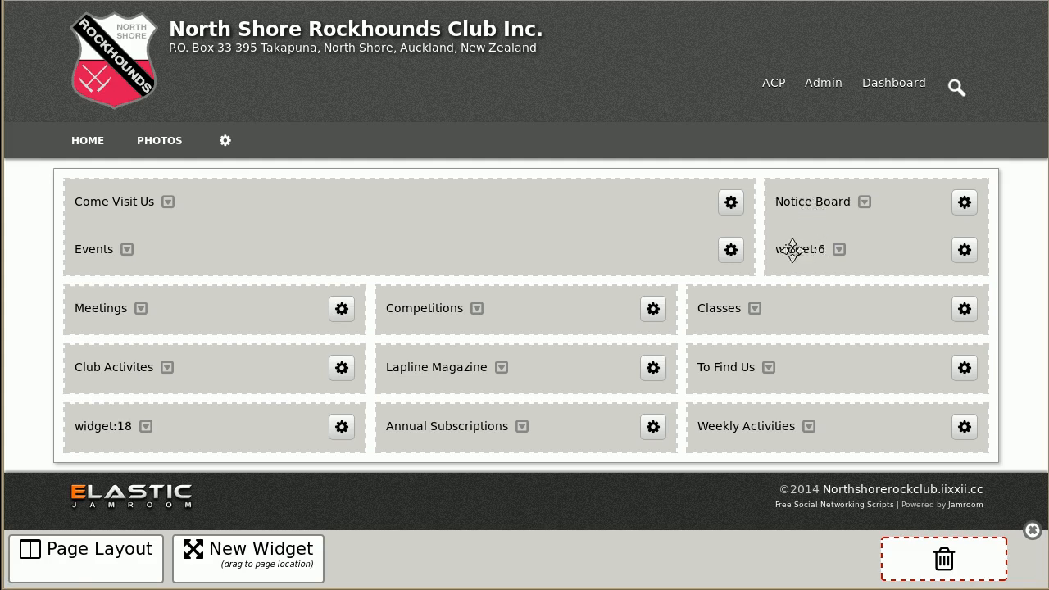
drag(117, 202, 857, 203)
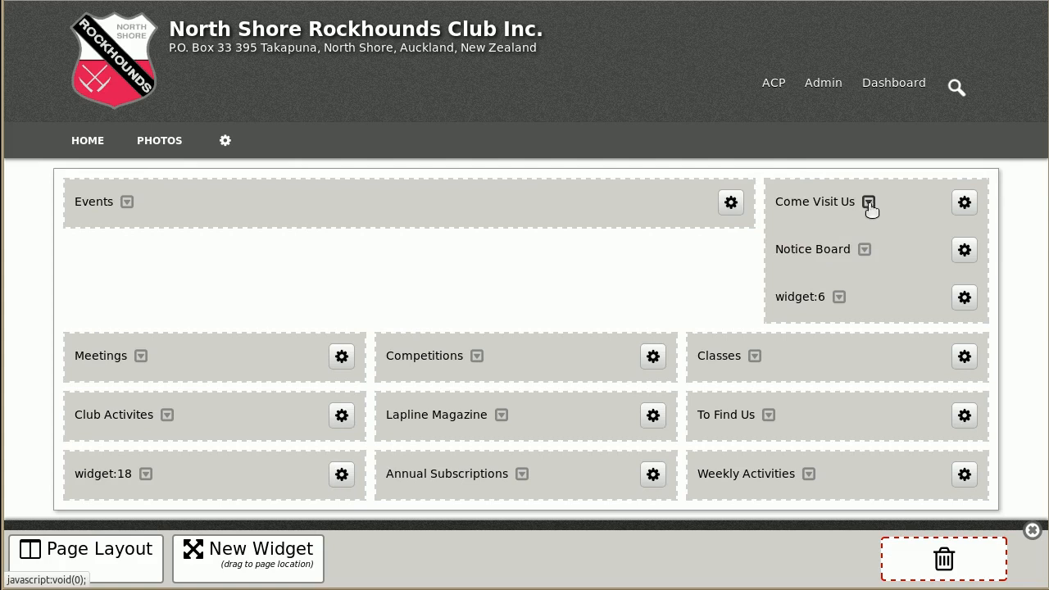
click(869, 202)
scroll(199, 218, down, 1)
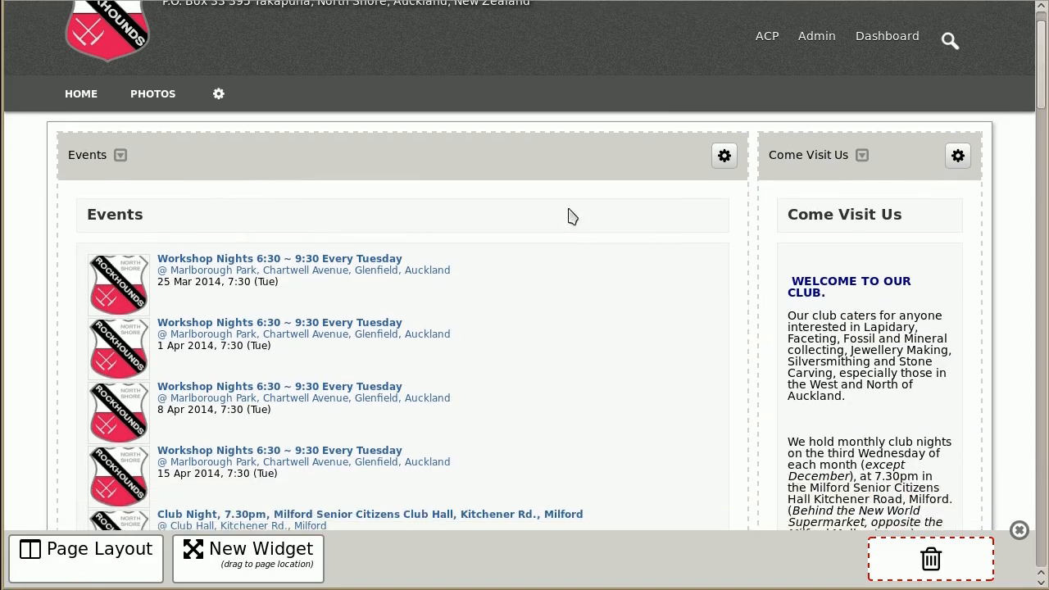
Step: Return the Come Visit Us widget to the wide column above Events, with widget contents expanded again after the move
click(862, 156)
drag(836, 199, 374, 199)
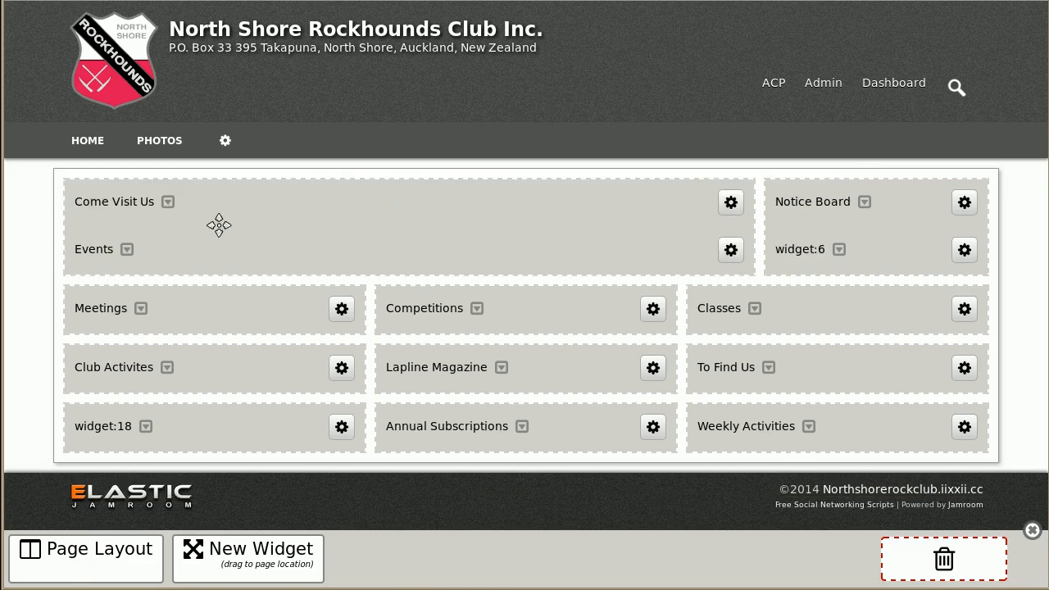
click(168, 201)
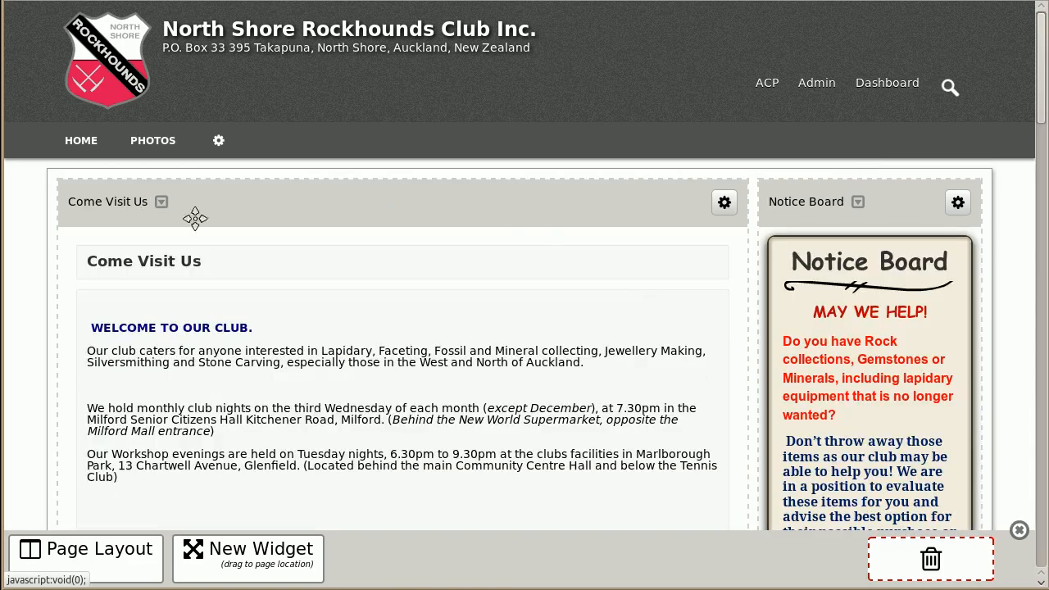
scroll(538, 231, down, 4)
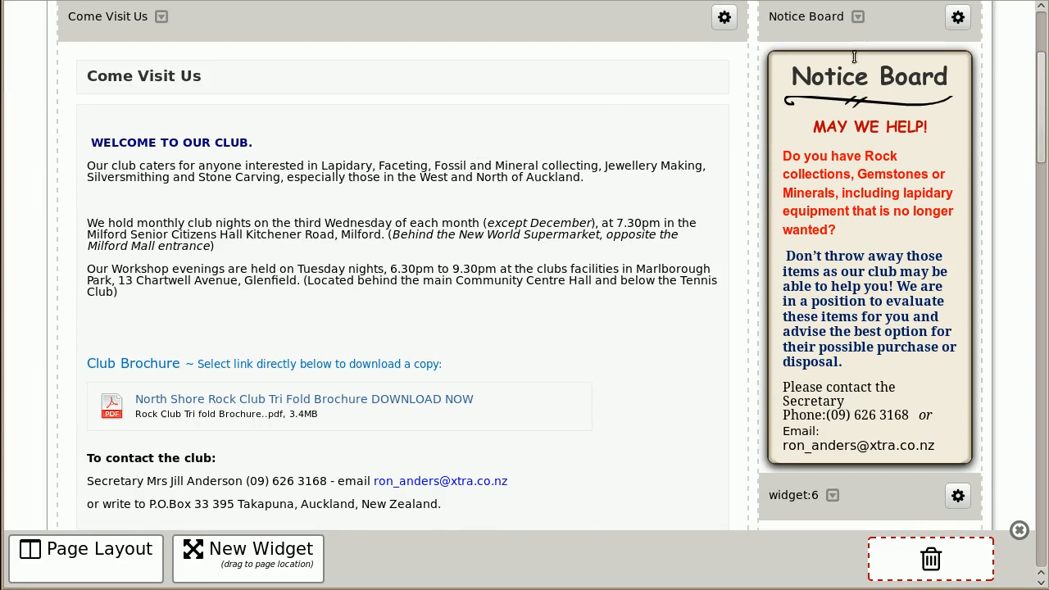
Step: Move the Notice Board widget back below the logo image widget (widget:6) and expand the widget contents
scroll(861, 62, up, 1)
click(859, 61)
drag(809, 192, 822, 248)
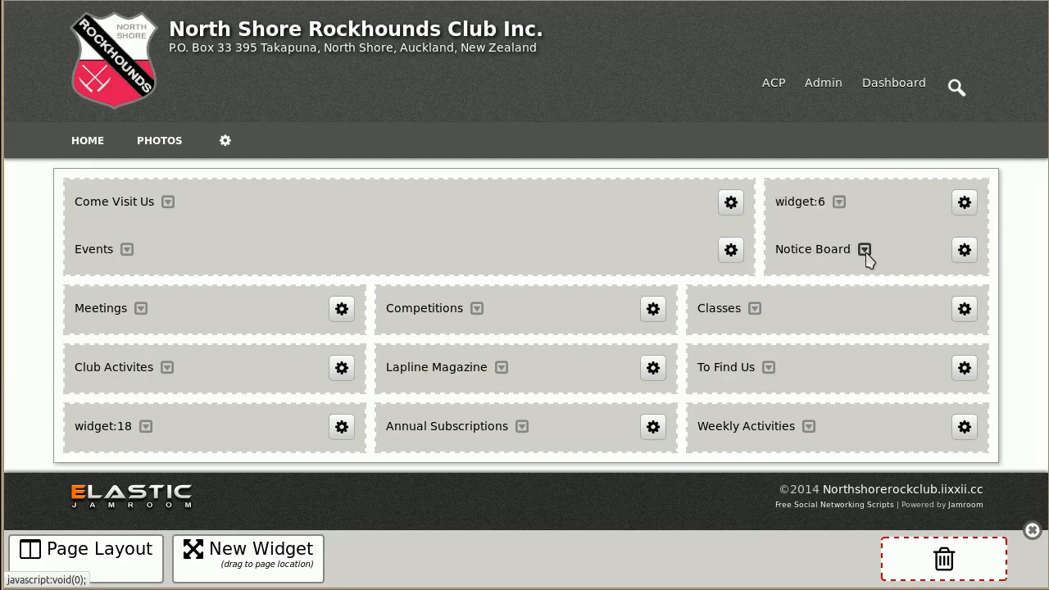
click(865, 251)
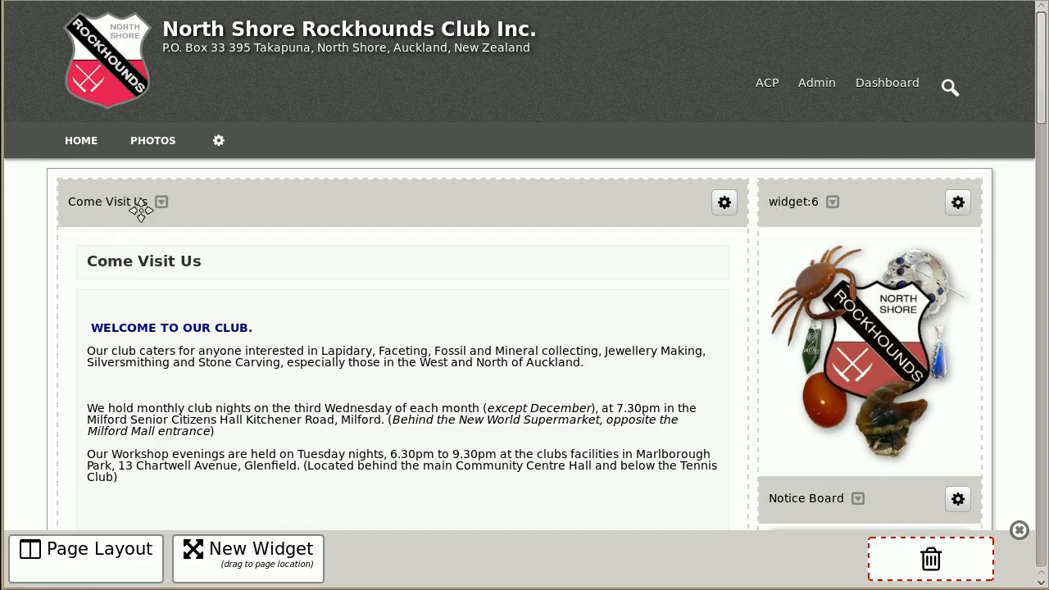
Step: Close page editing and look through the published page's sections down to the footer
scroll(380, 308, down, 5)
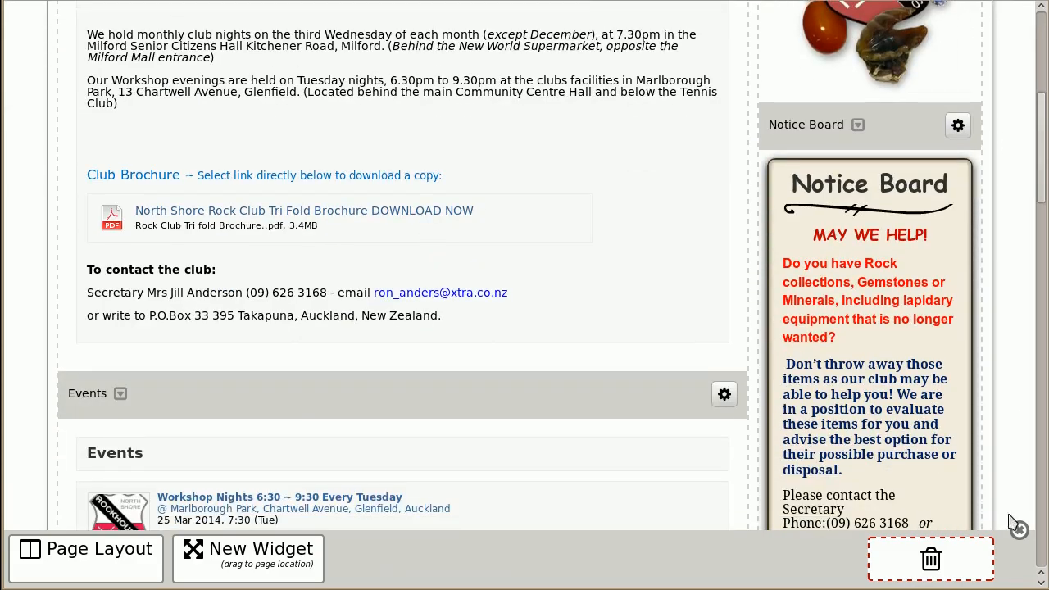
click(1019, 533)
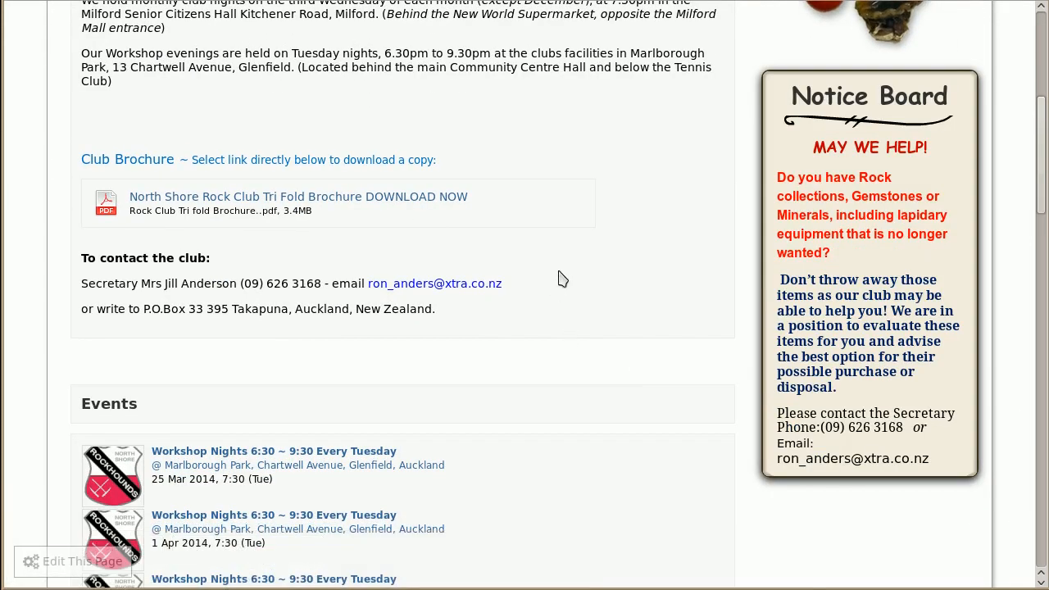
scroll(543, 222, down, 3)
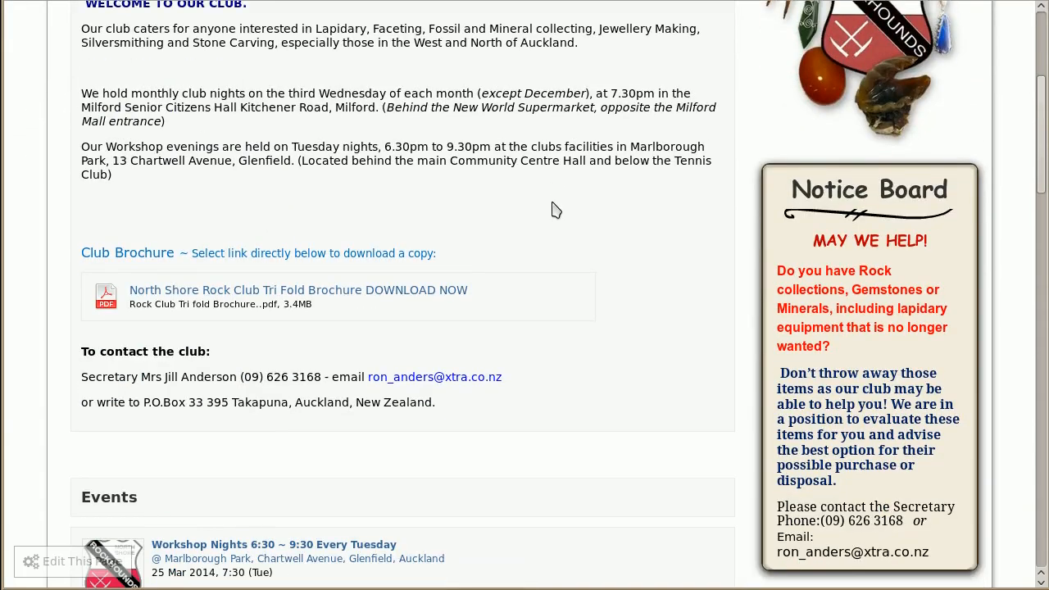
scroll(552, 211, down, 10)
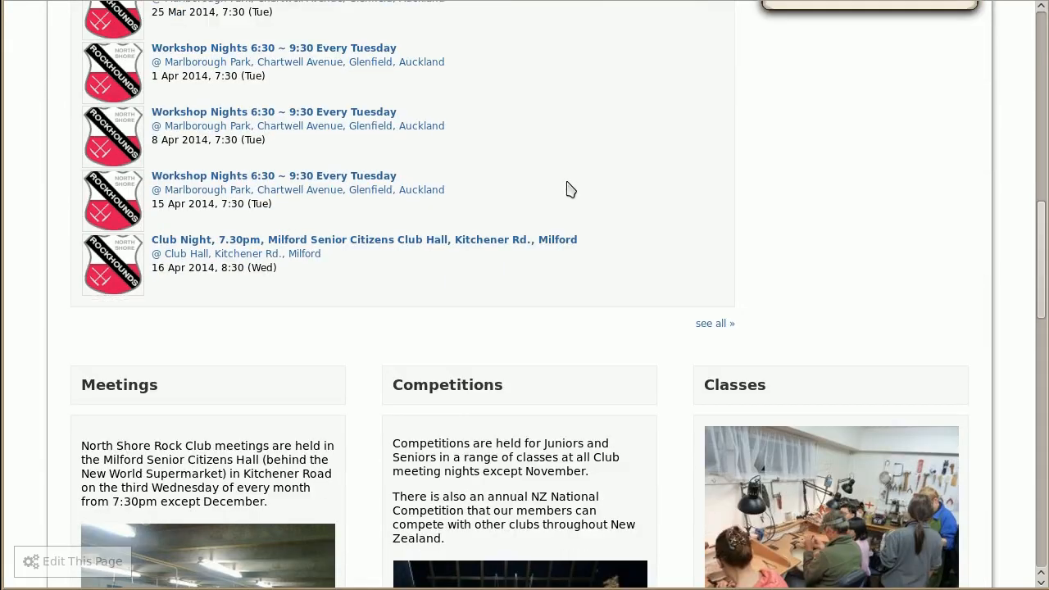
scroll(570, 189, down, 5)
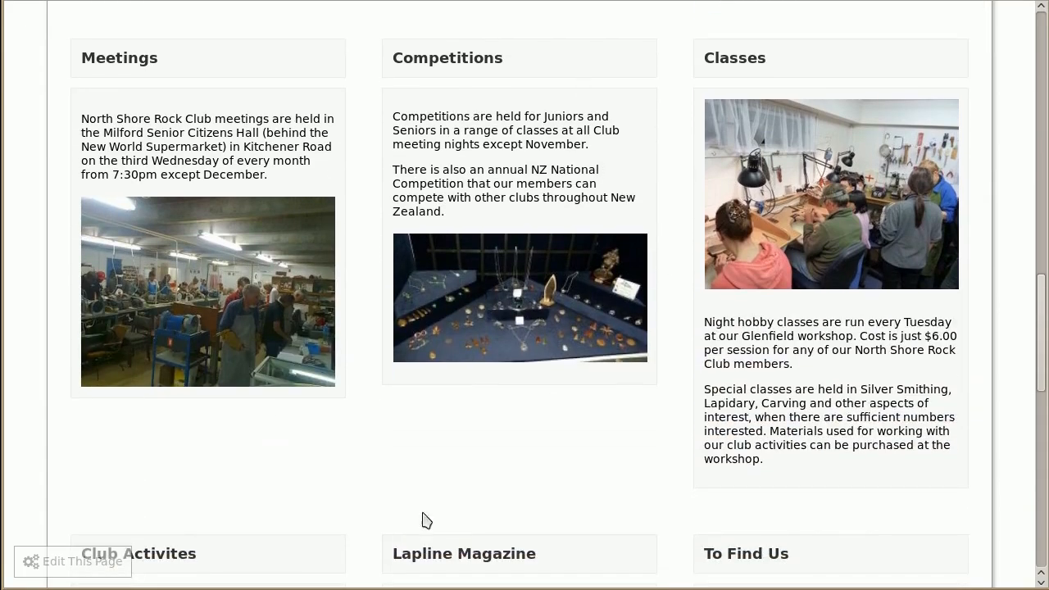
scroll(528, 177, down, 12)
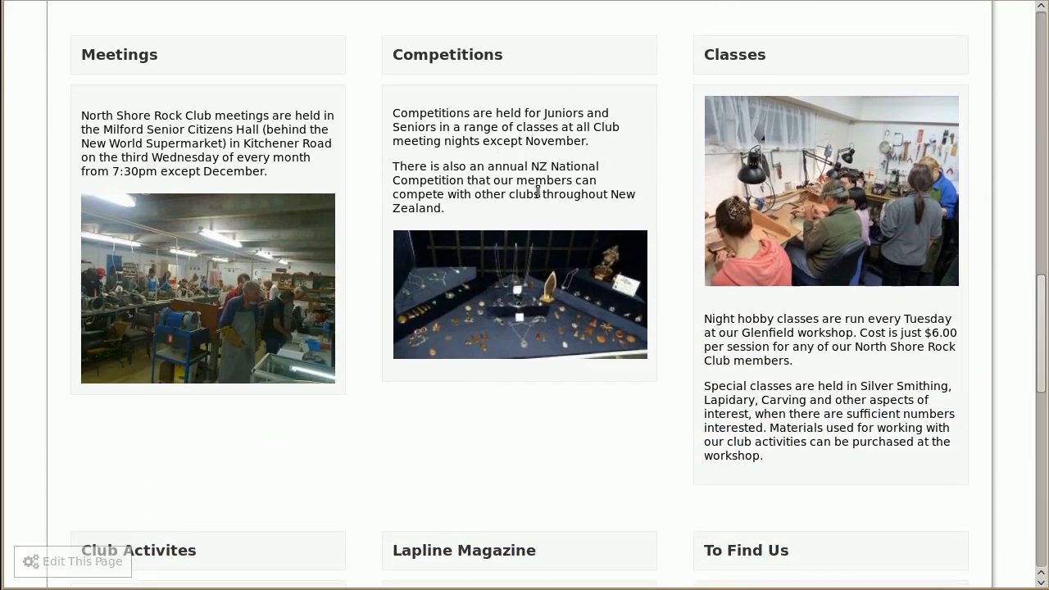
scroll(541, 192, down, 1)
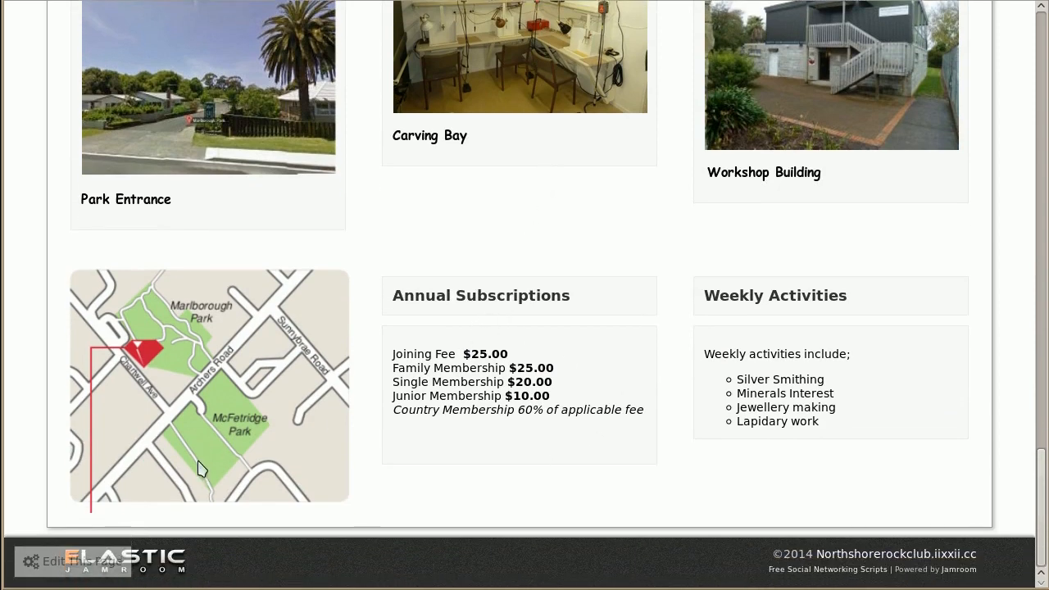
Step: Reopen page editing, set the Family Membership price to $250.00 in the Annual Subscriptions widget, and save it
click(69, 561)
scroll(643, 356, down, 1)
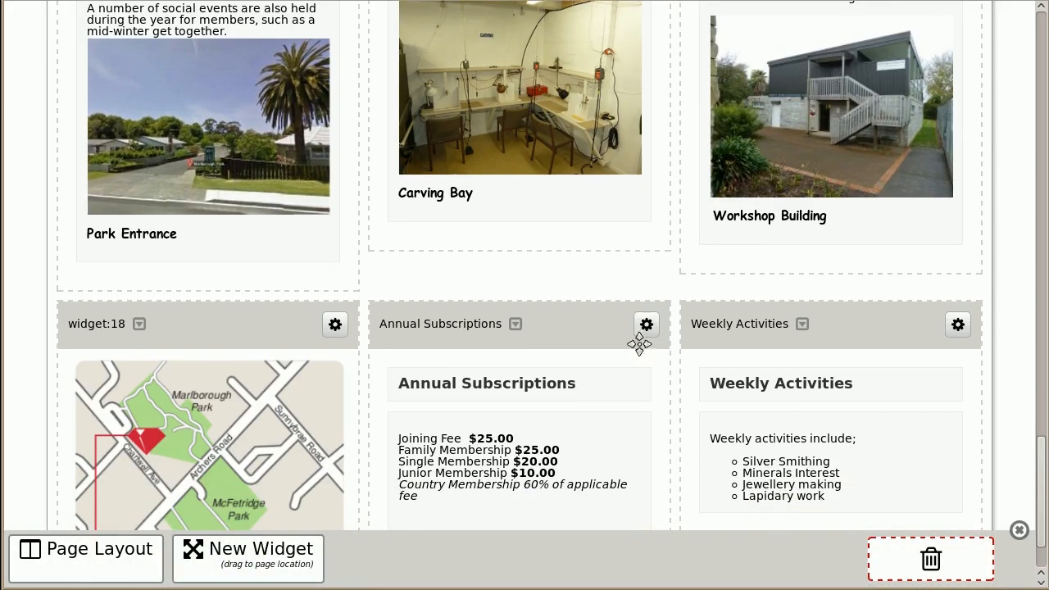
click(647, 324)
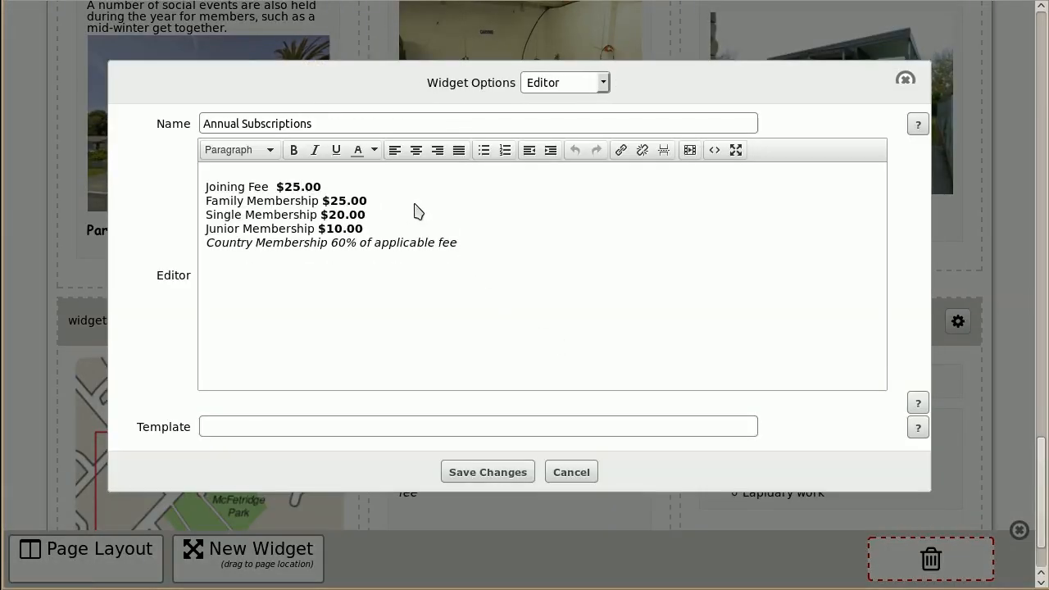
key(Down)
key(Right)
key(Right)
key(Right)
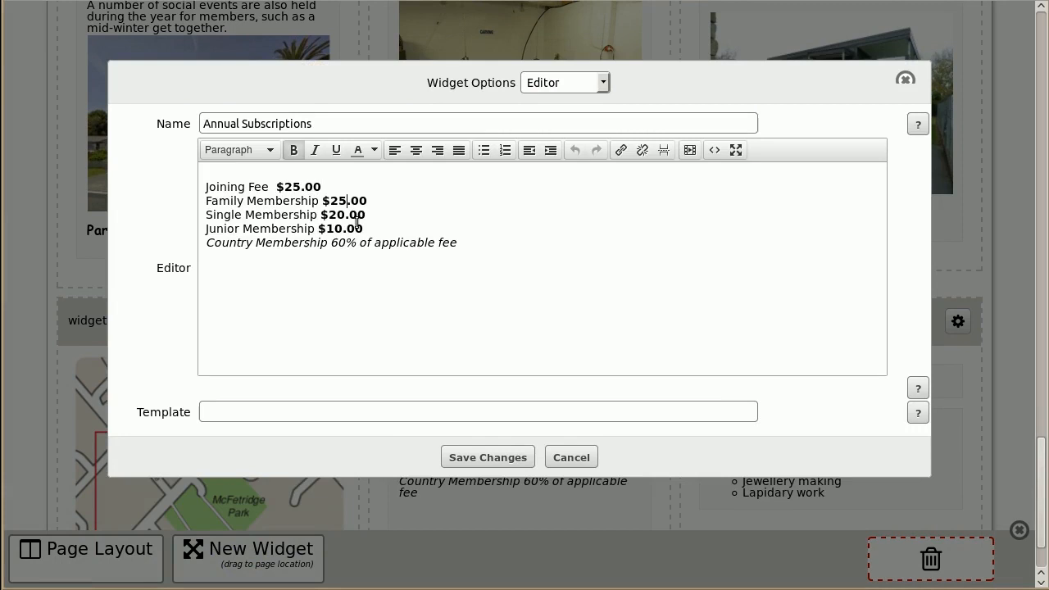
text(0)
click(515, 458)
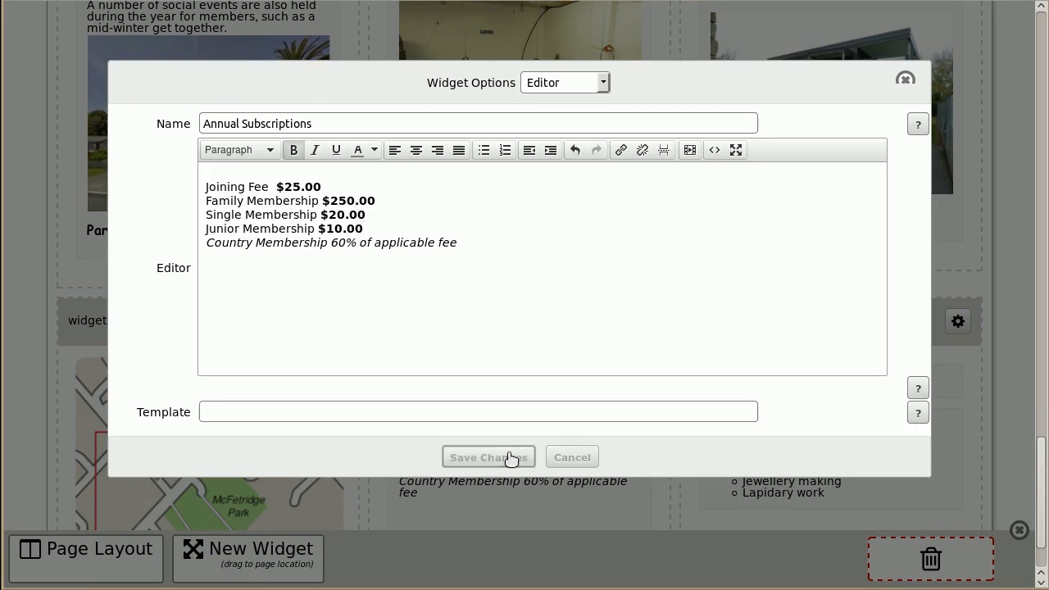
Step: Restore the Family Membership price to $25.00 in the Annual Subscriptions widget and save the change
scroll(574, 351, down, 7)
scroll(589, 345, down, 12)
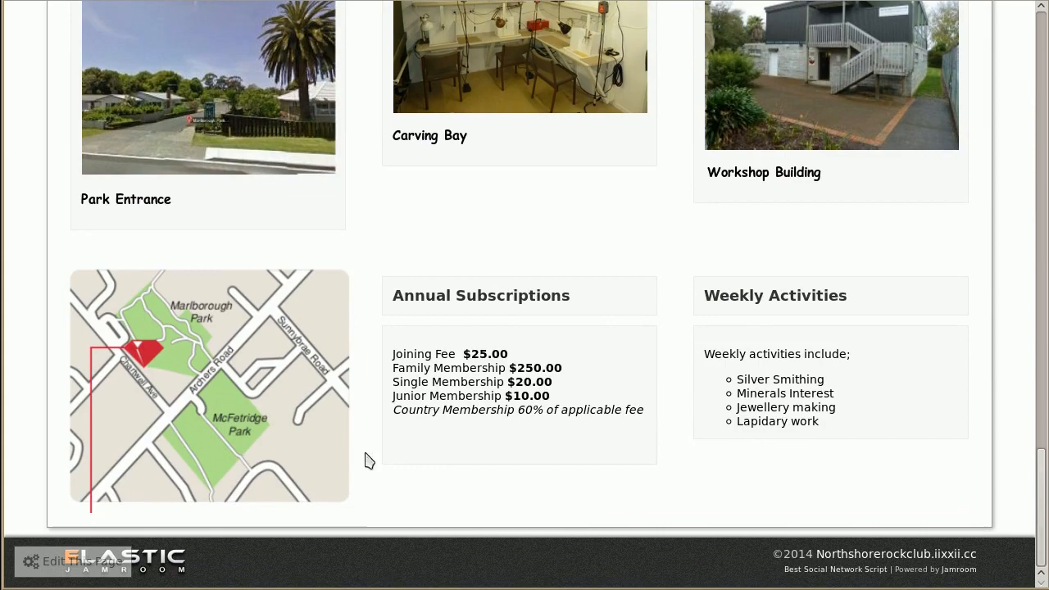
click(113, 562)
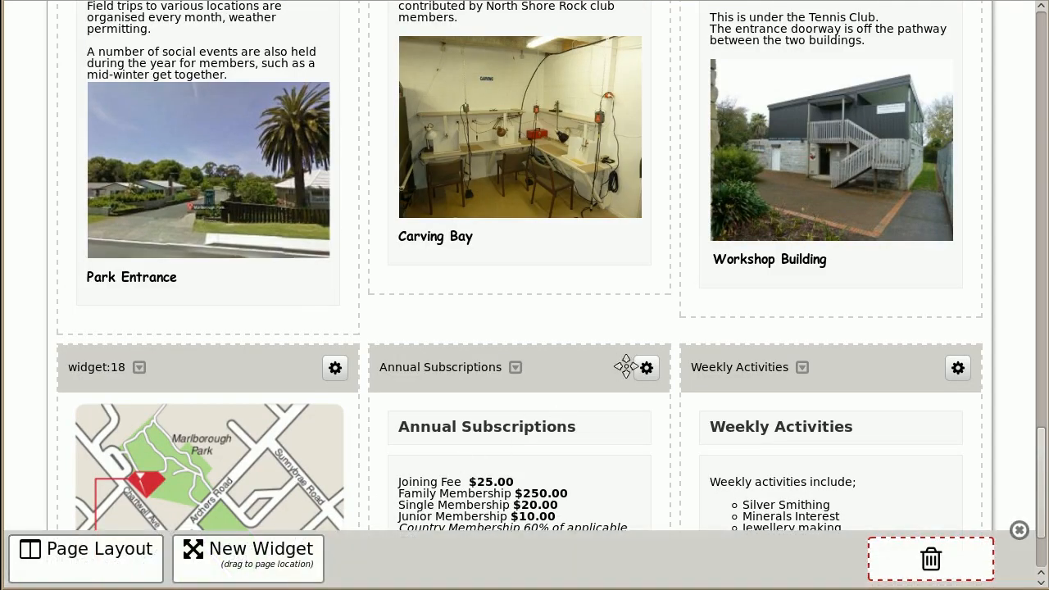
click(646, 367)
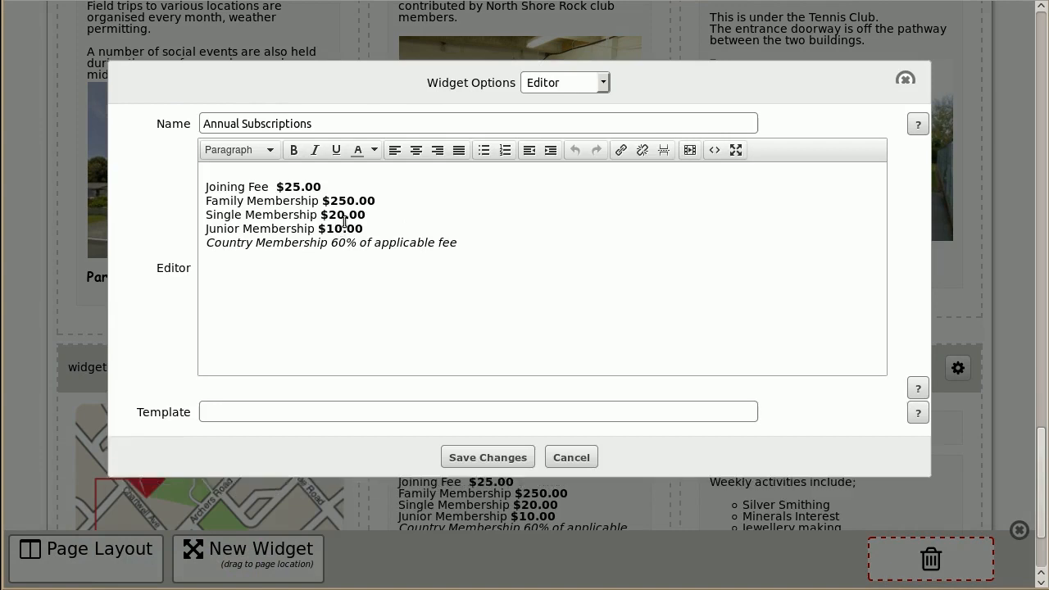
click(347, 201)
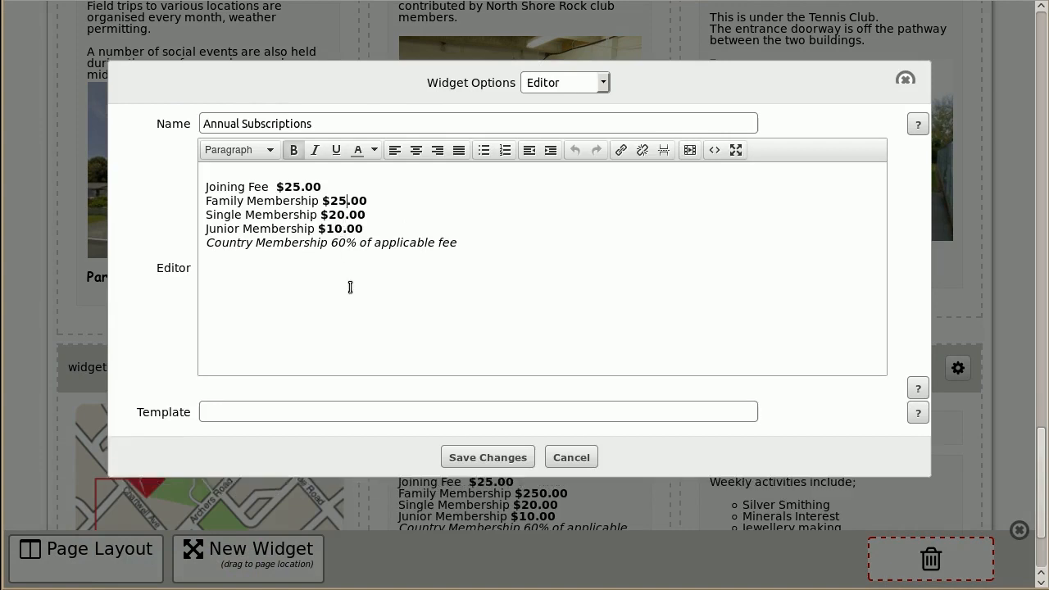
click(505, 464)
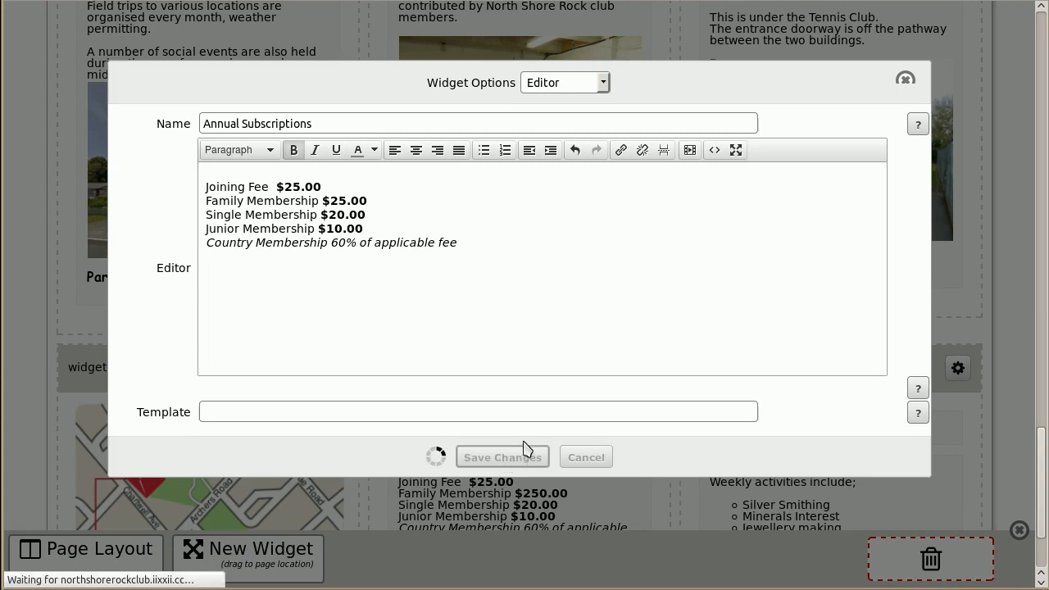
Step: Reopen page editing, place a new widget below the Annual Subscriptions widget, and open its settings
scroll(609, 251, down, 10)
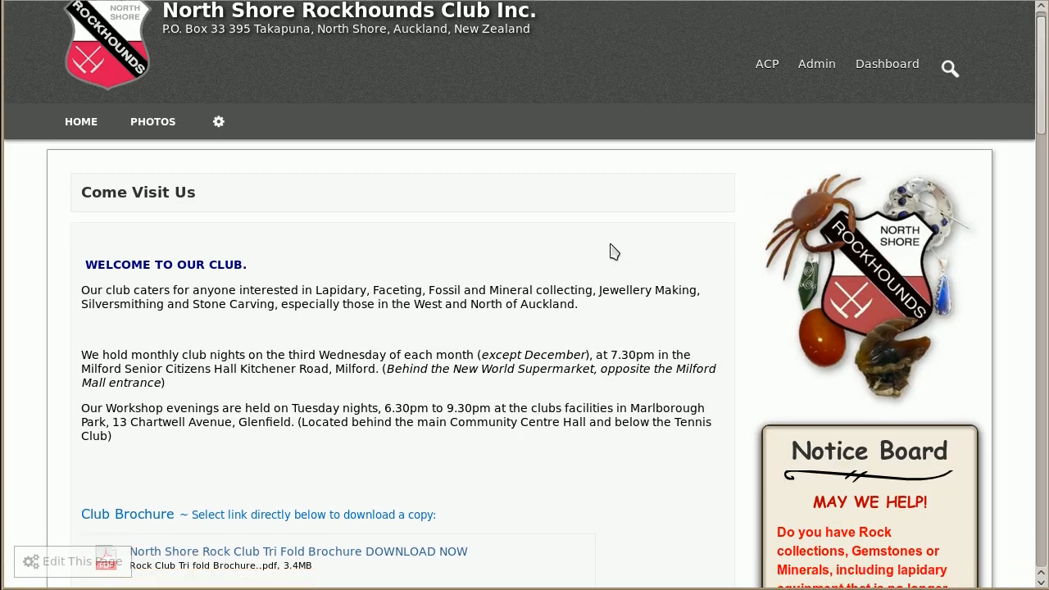
scroll(598, 217, down, 8)
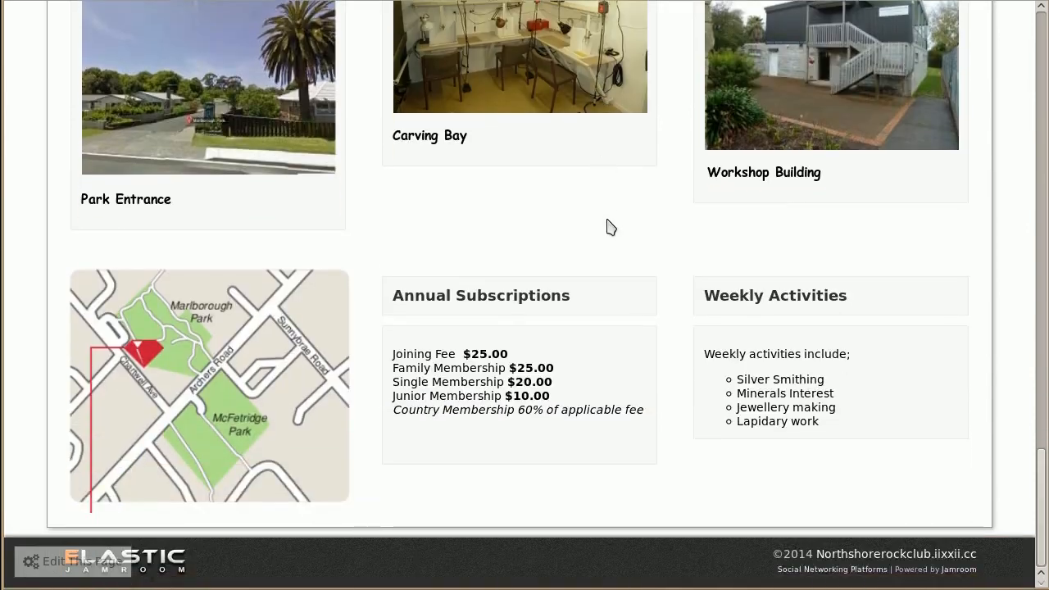
click(79, 565)
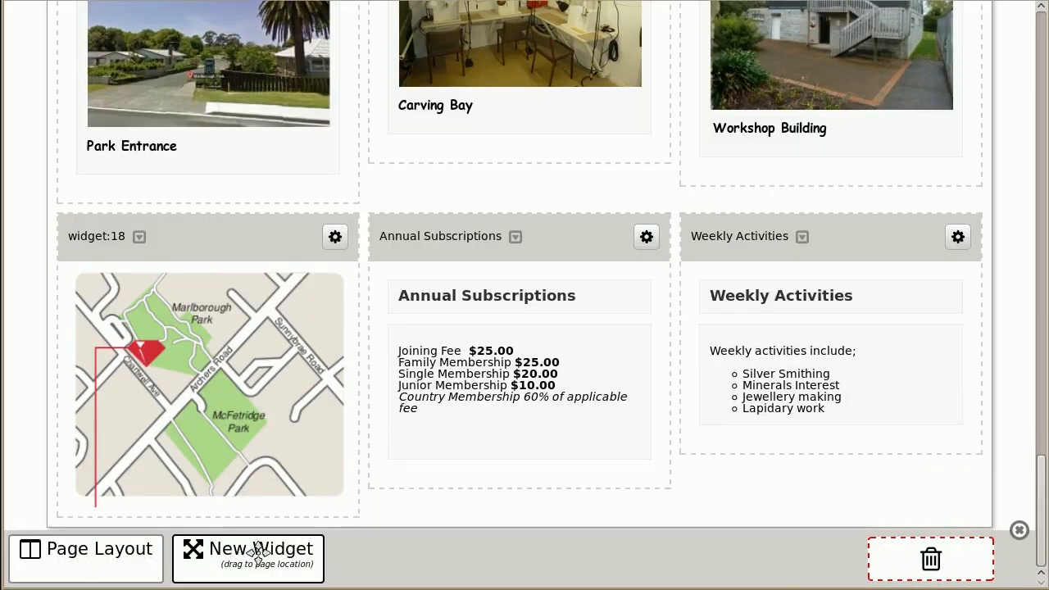
drag(257, 554, 492, 487)
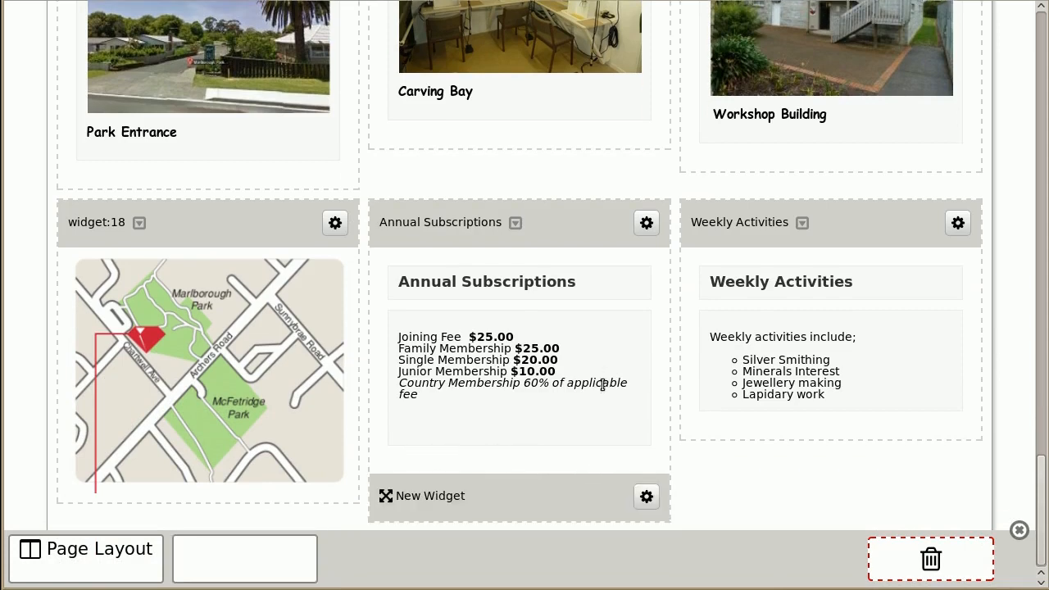
click(650, 494)
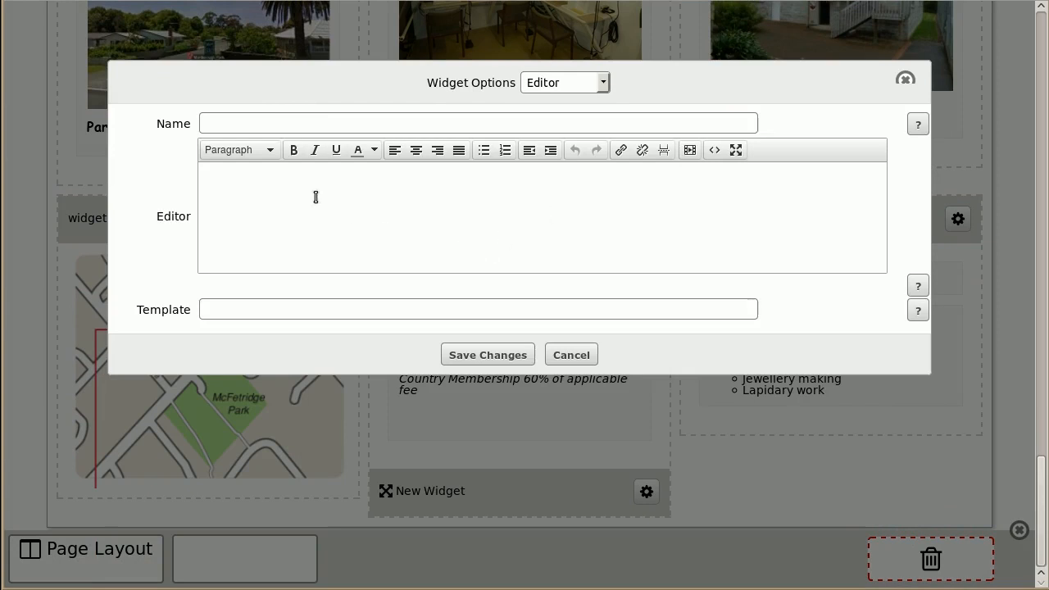
Step: Name the widget Next Years Subscriptions, enter "Here are the prices for next years subscriptions:" and "Due 25th Dec 2014" on separate lines, and save
click(250, 118)
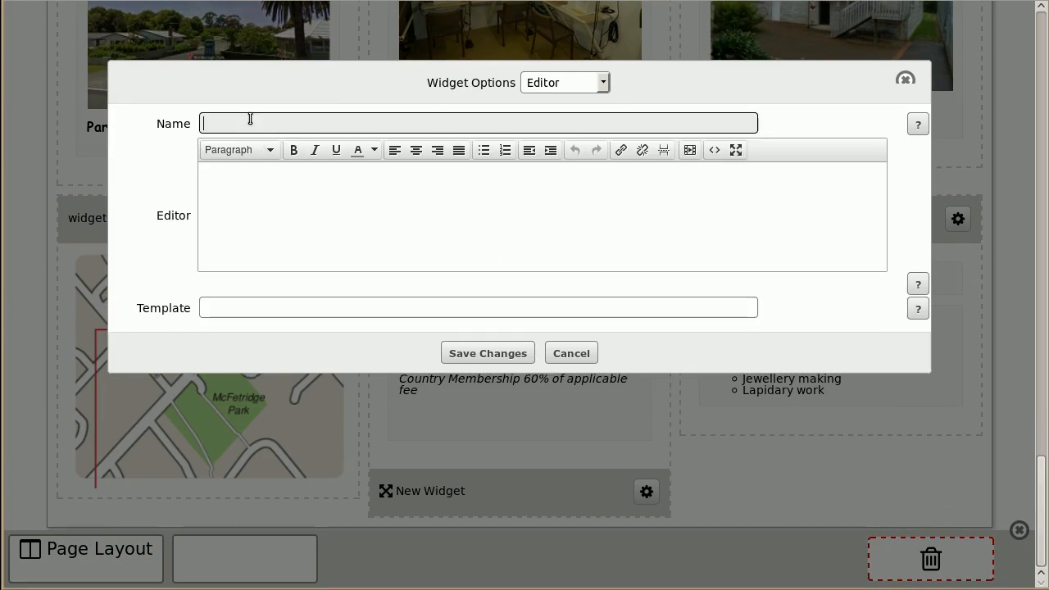
text(Next Years)
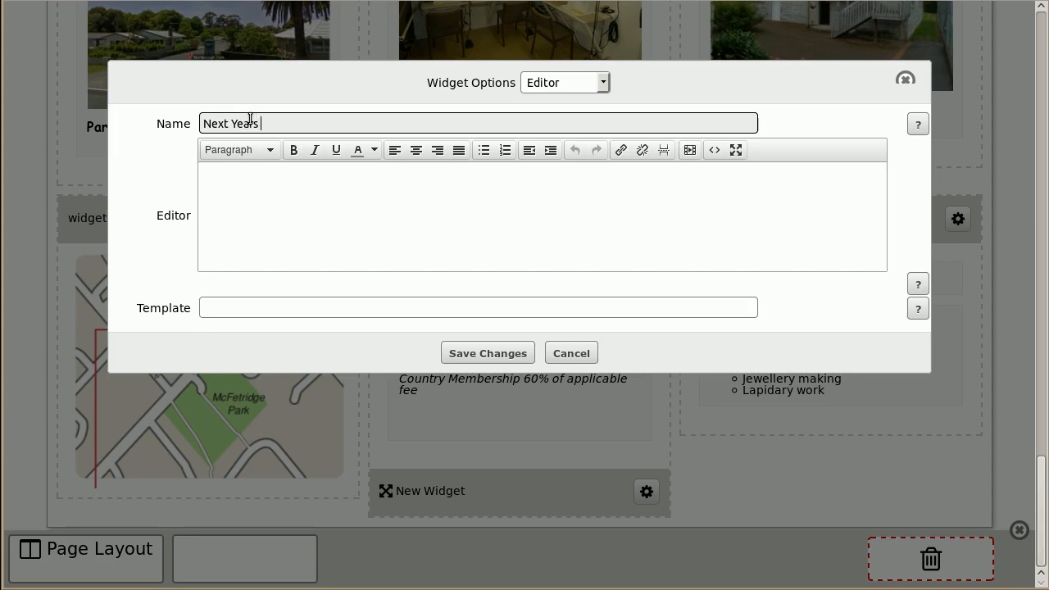
text( Subscriptions)
click(283, 223)
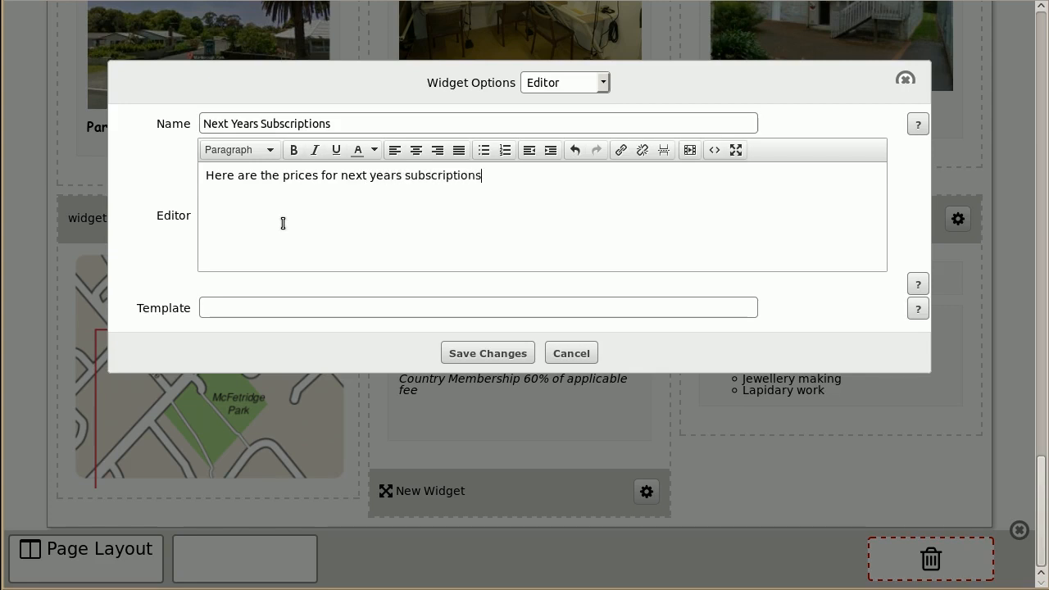
key(Return)
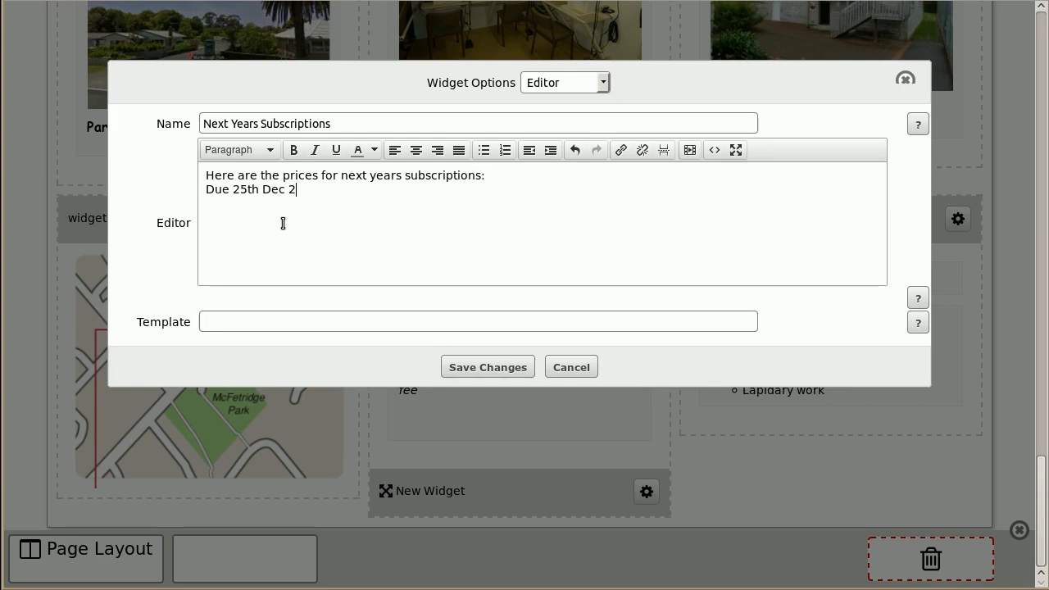
click(490, 369)
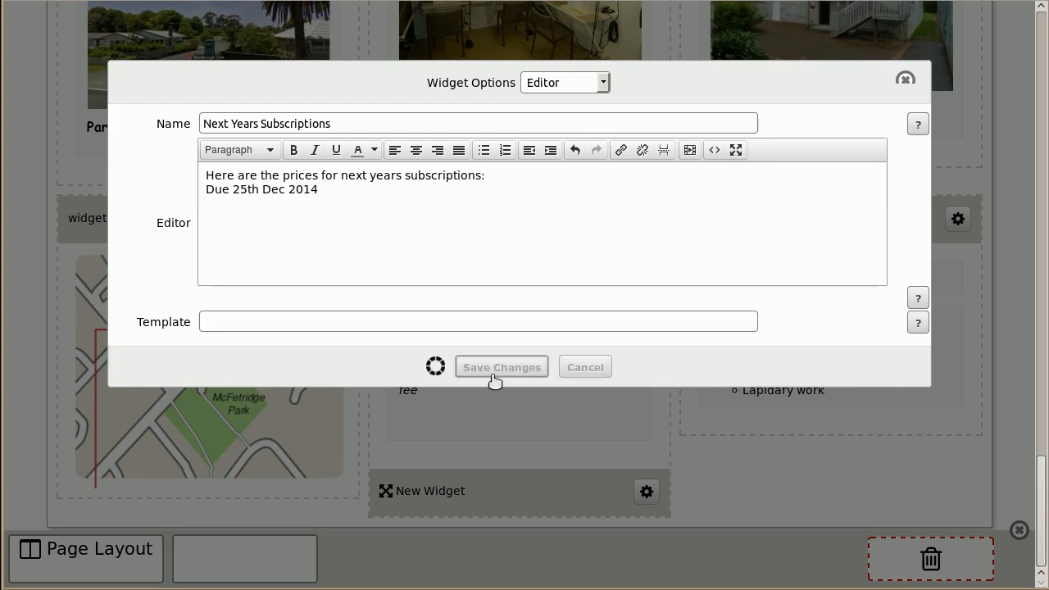
Step: Reopen page editing, move the Next Years Subscriptions widget below the Weekly Activities widget, and close editing
scroll(623, 320, down, 10)
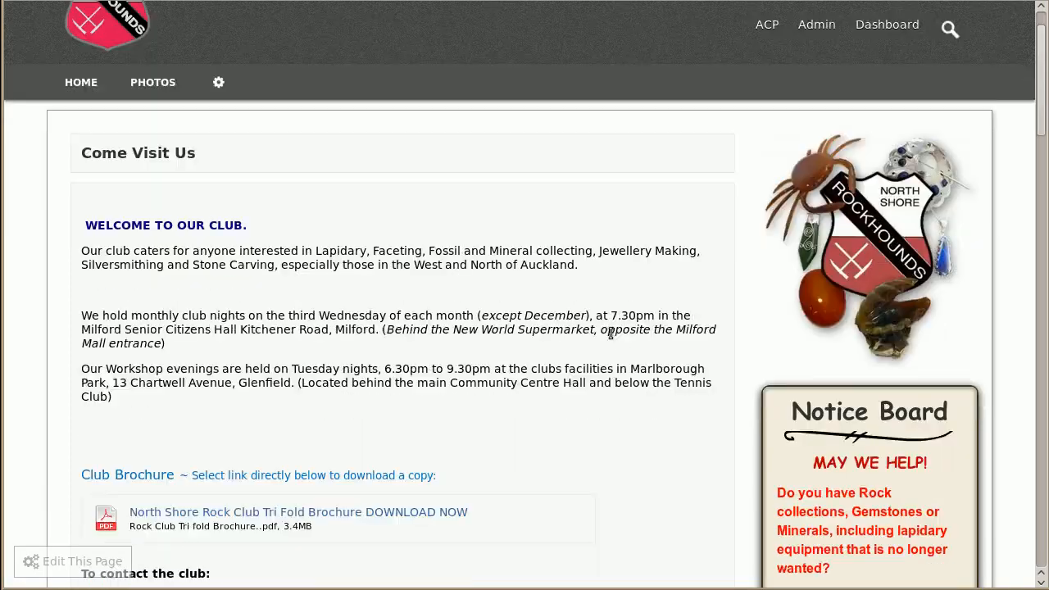
scroll(626, 316, down, 9)
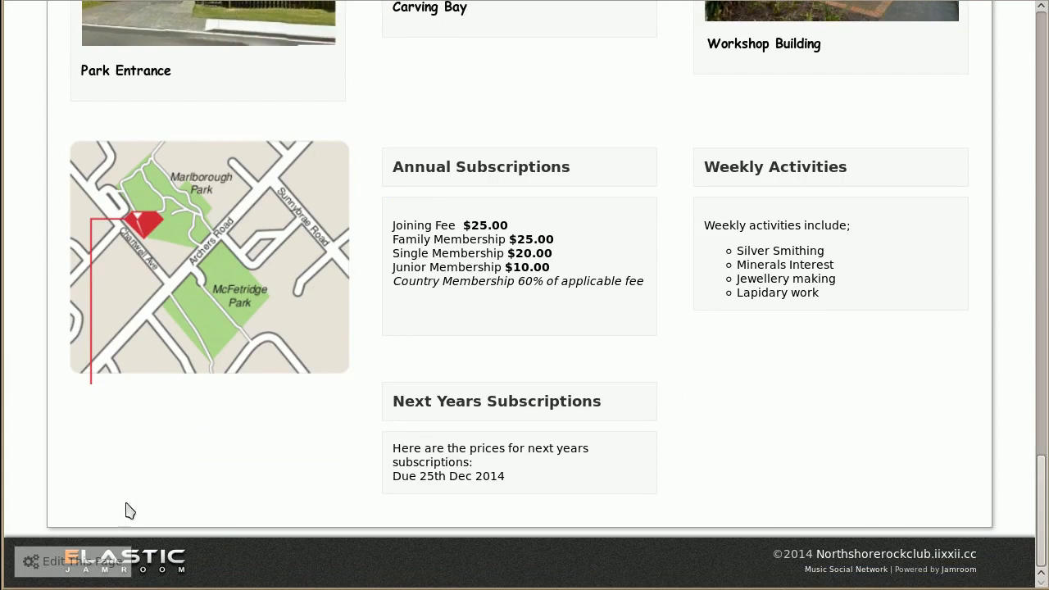
click(71, 562)
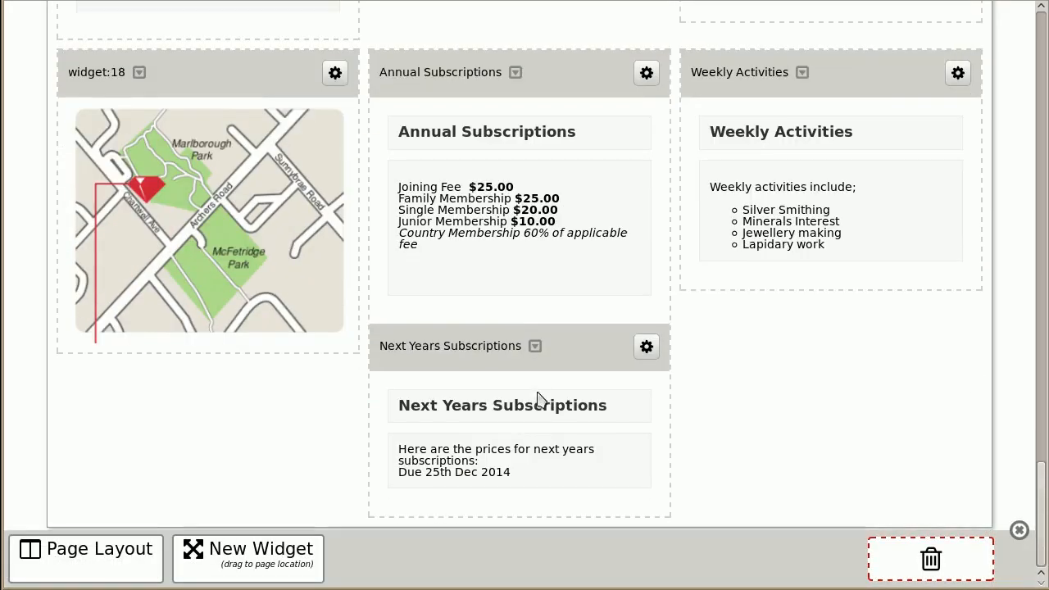
drag(521, 348, 844, 475)
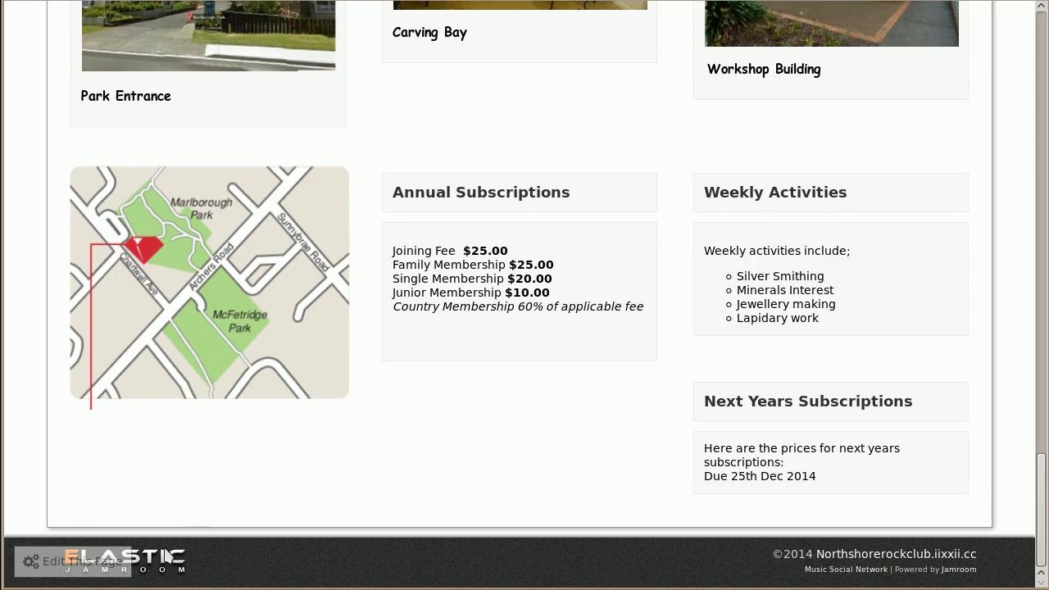
Step: Reopen page editing, add a new widget below the map widget (widget:18), and open its settings
click(101, 562)
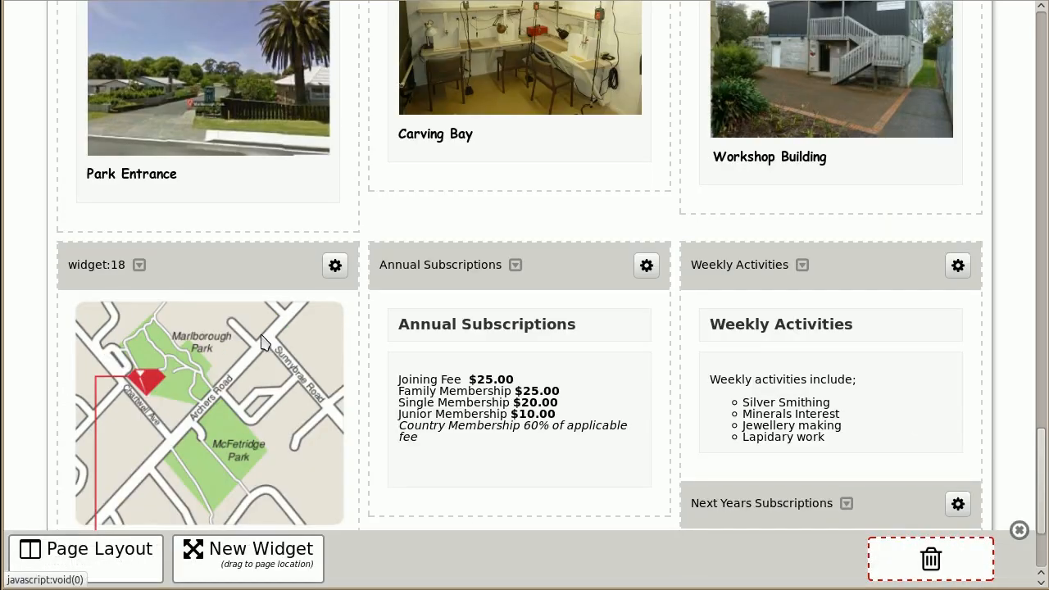
scroll(262, 342, down, 2)
drag(241, 555, 207, 414)
click(334, 410)
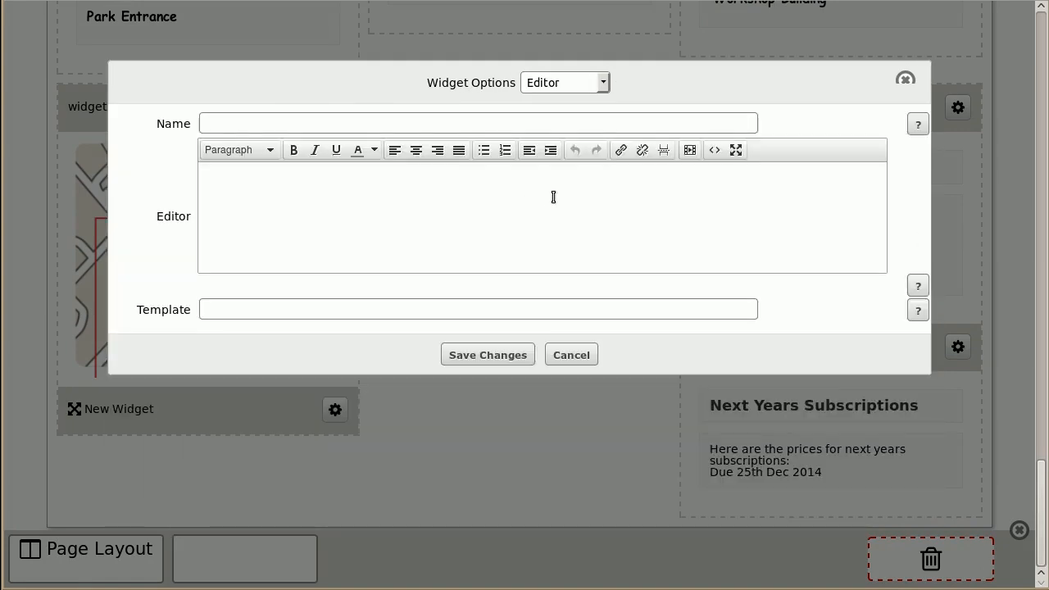
Step: Start embedding an uploaded image in the widget's editor, with size larger (320px) and position stretch
click(690, 150)
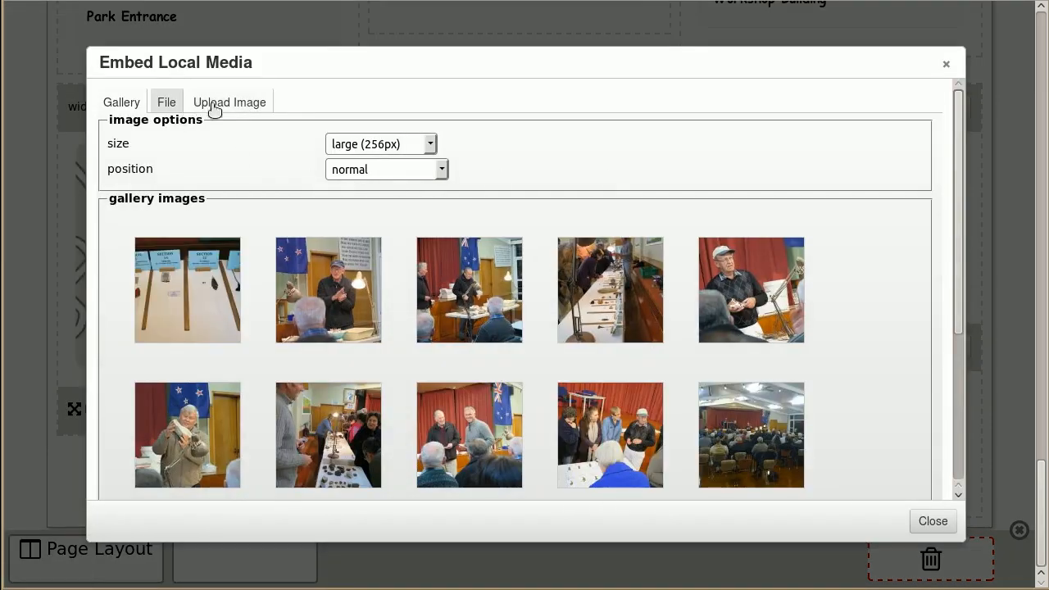
click(233, 109)
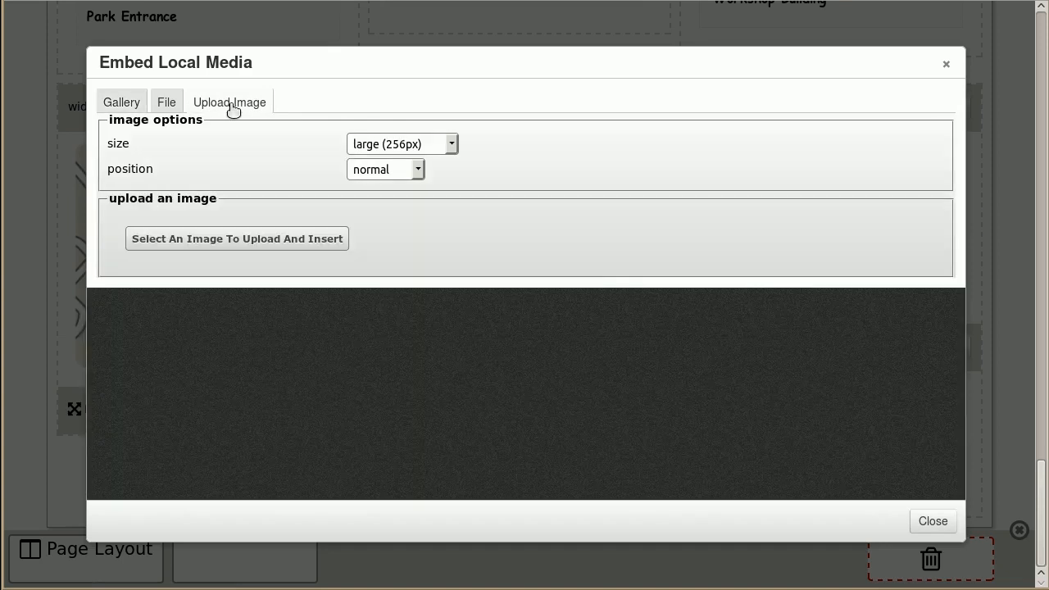
click(452, 151)
click(411, 262)
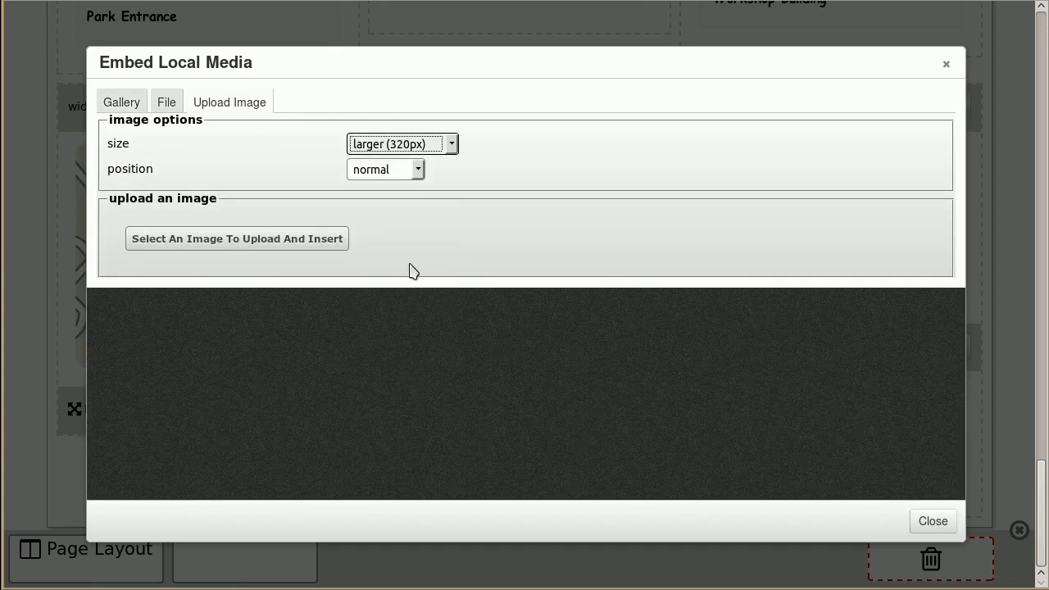
click(416, 174)
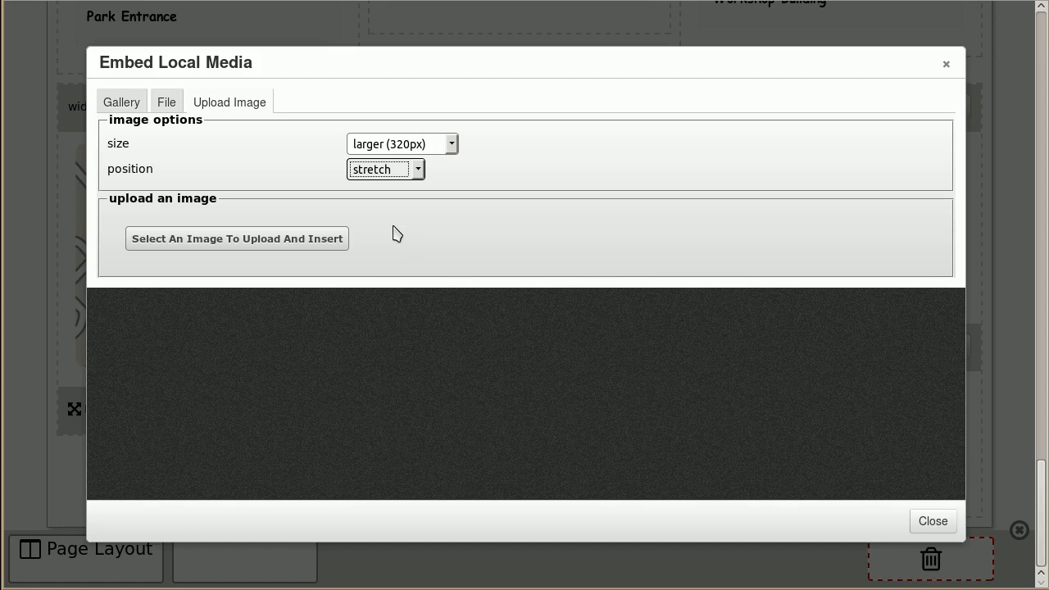
Step: Upload rockhounds-club-map.png into the new widget and save the widget
click(293, 241)
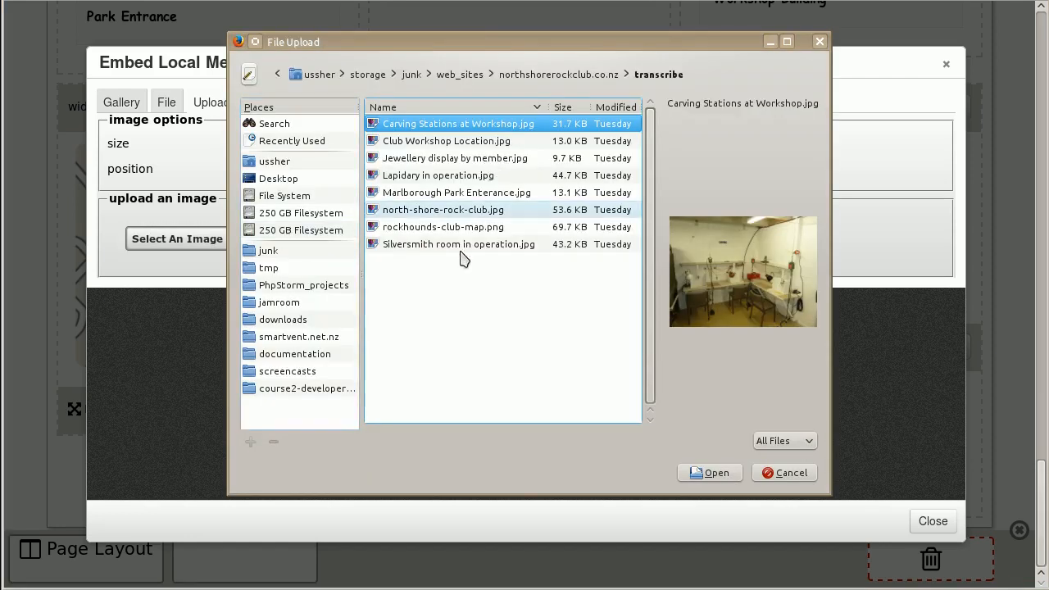
click(462, 243)
click(462, 227)
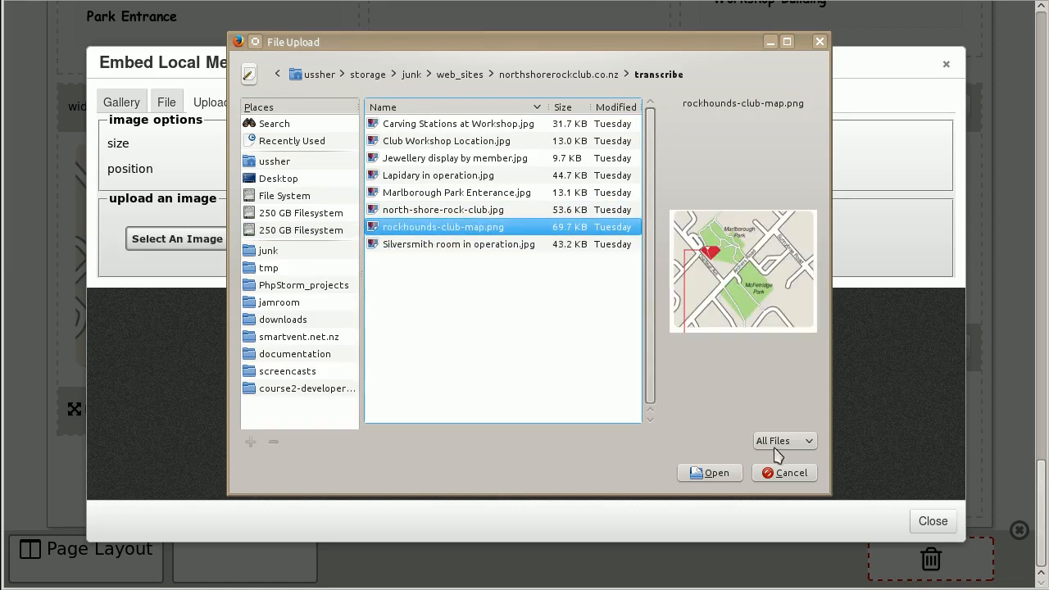
click(714, 474)
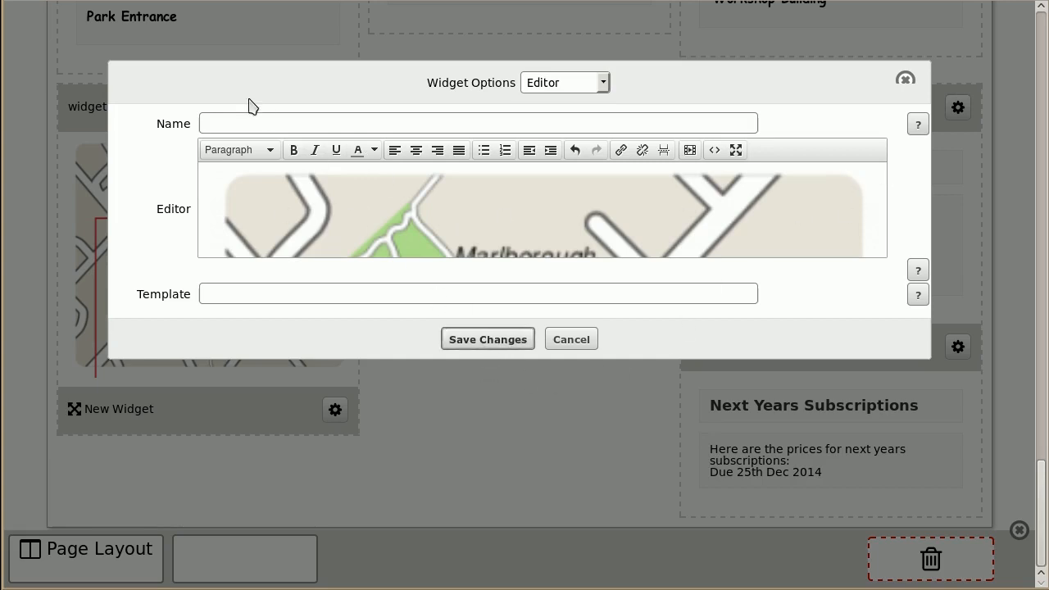
click(487, 339)
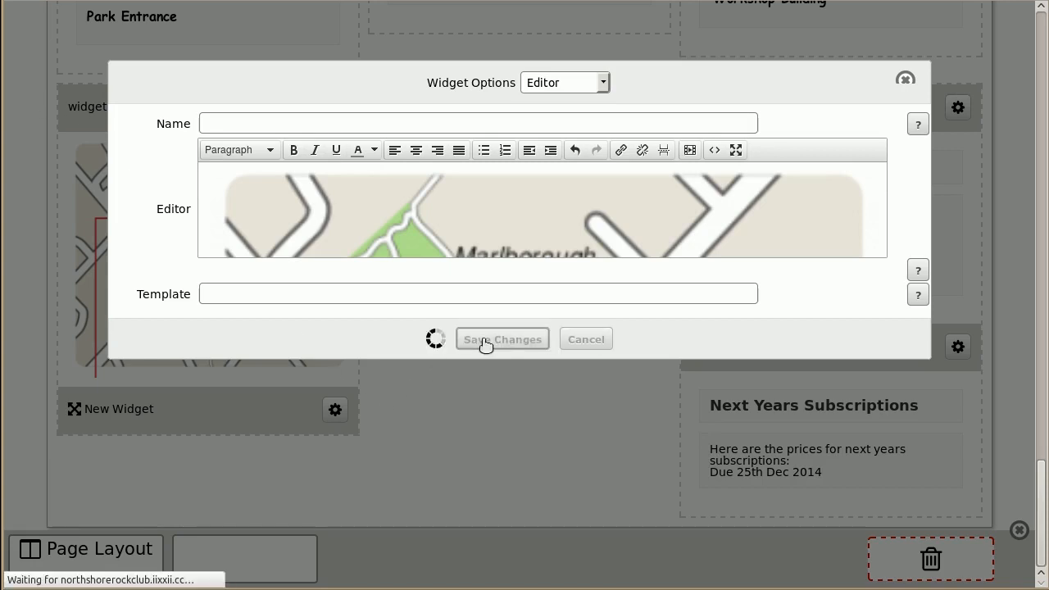
Step: Reopen page editing, delete the duplicate map widget (widget:25), and close editing
scroll(510, 351, down, 15)
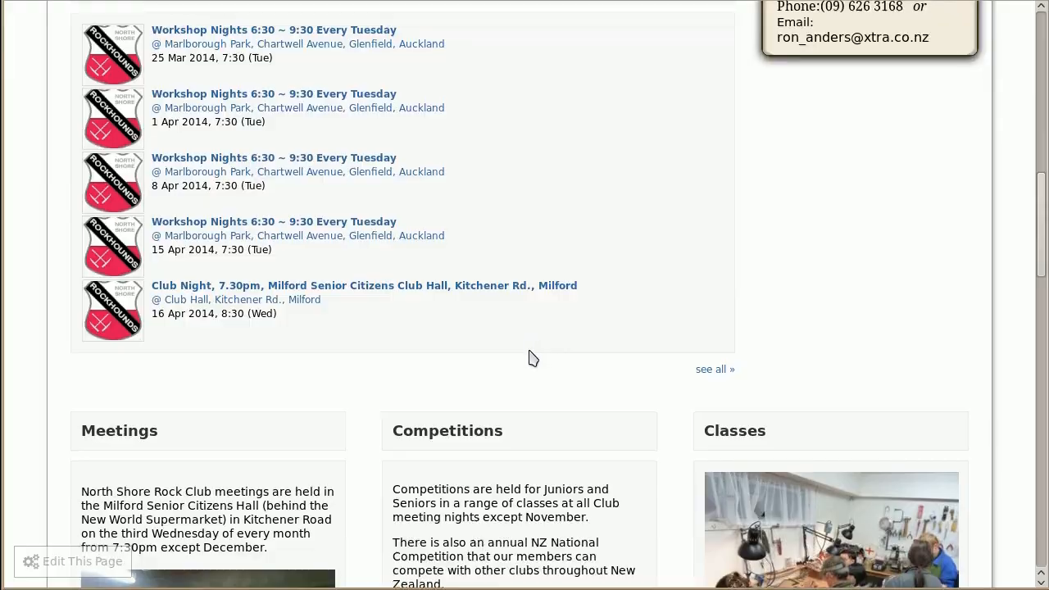
scroll(510, 351, down, 10)
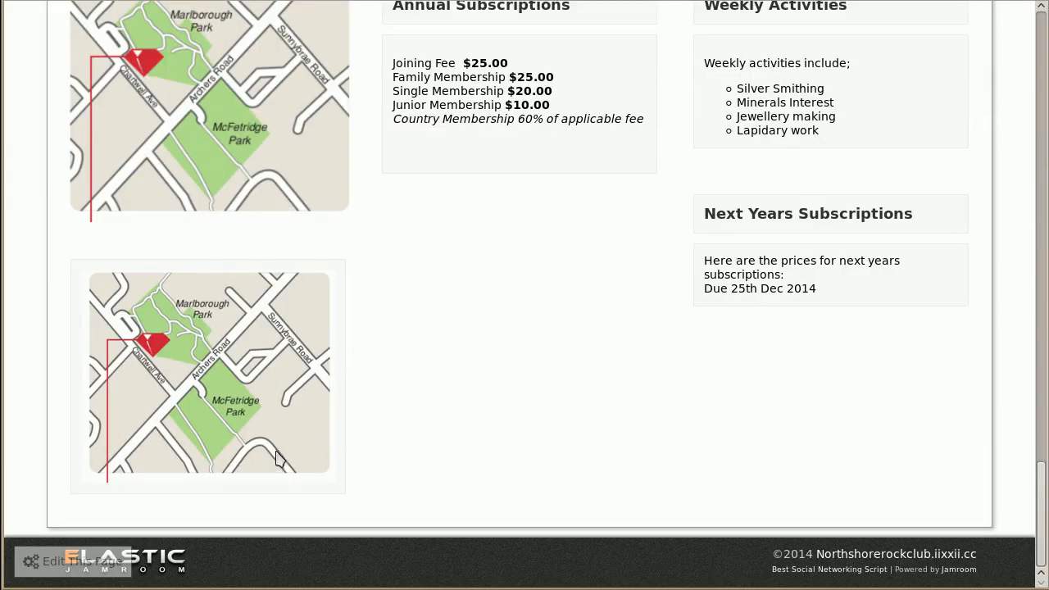
click(82, 563)
scroll(457, 286, down, 2)
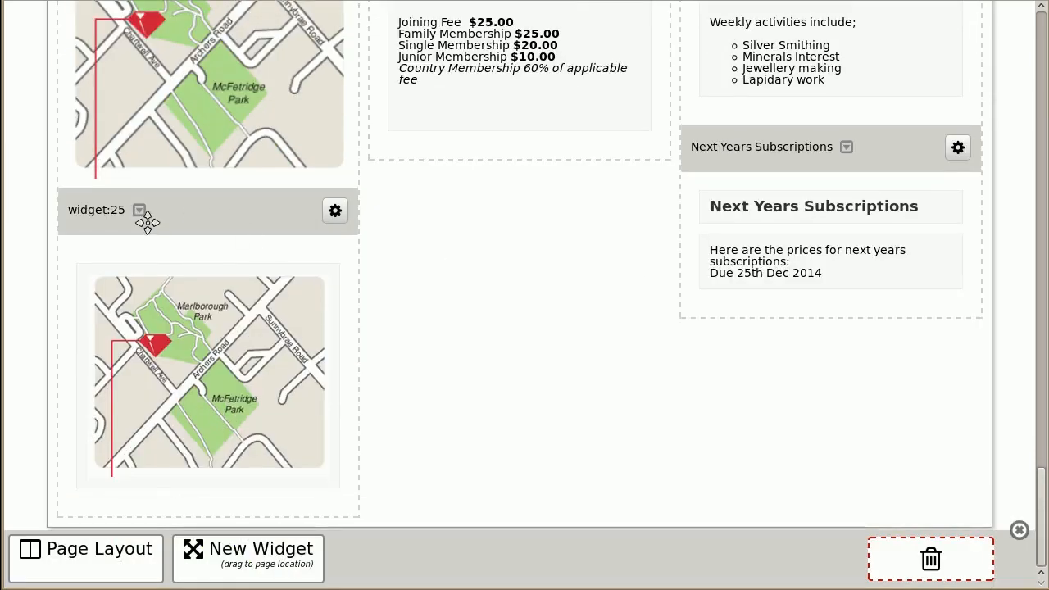
drag(206, 211, 952, 577)
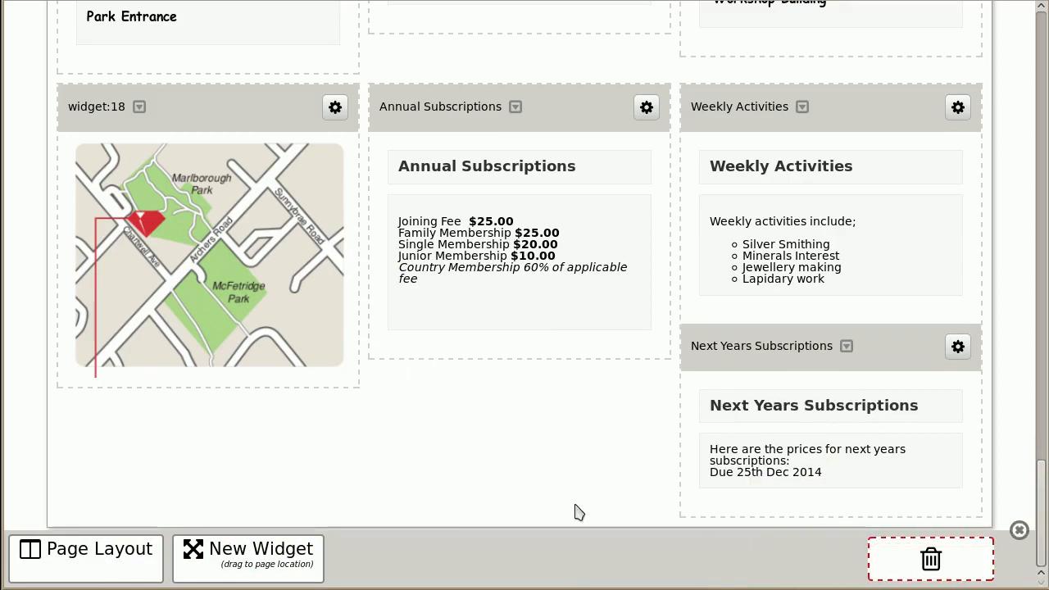
click(1020, 528)
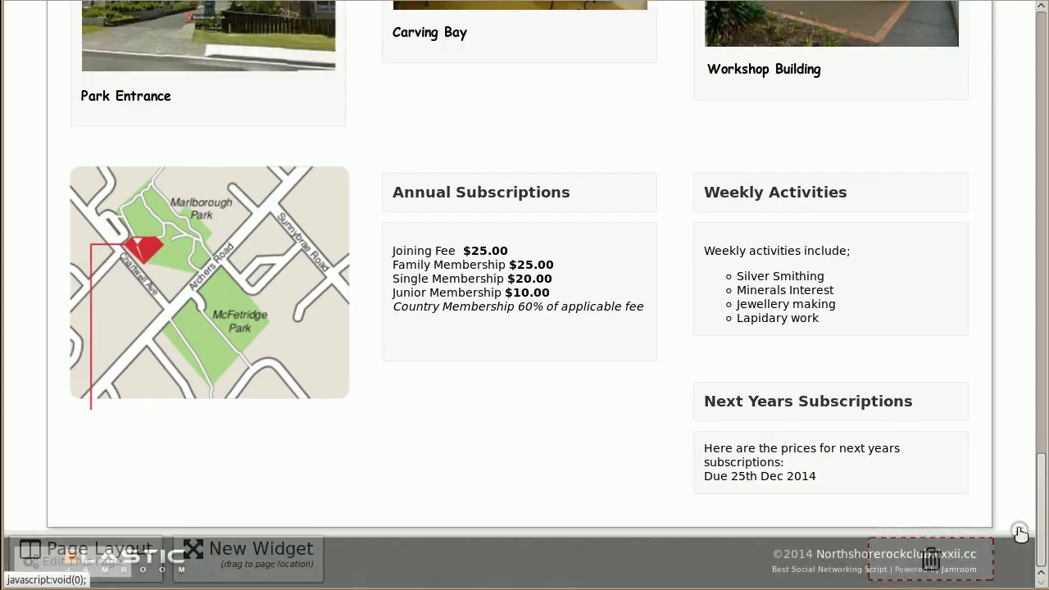
Step: Open the site's menu editor, add a new menu item, and select it to show its properties
scroll(580, 389, up, 3)
scroll(576, 382, up, 20)
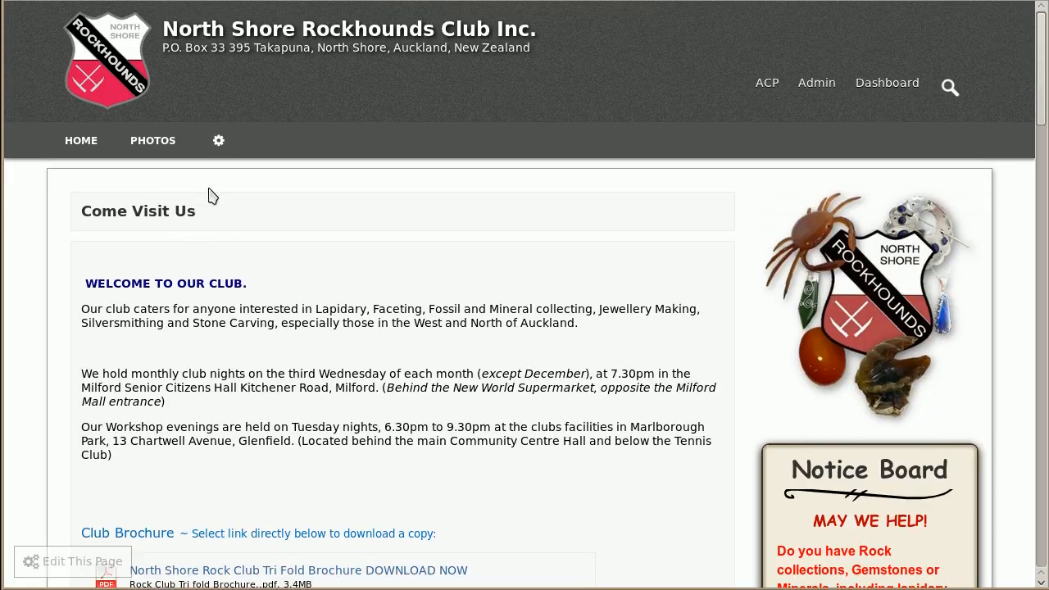
click(219, 142)
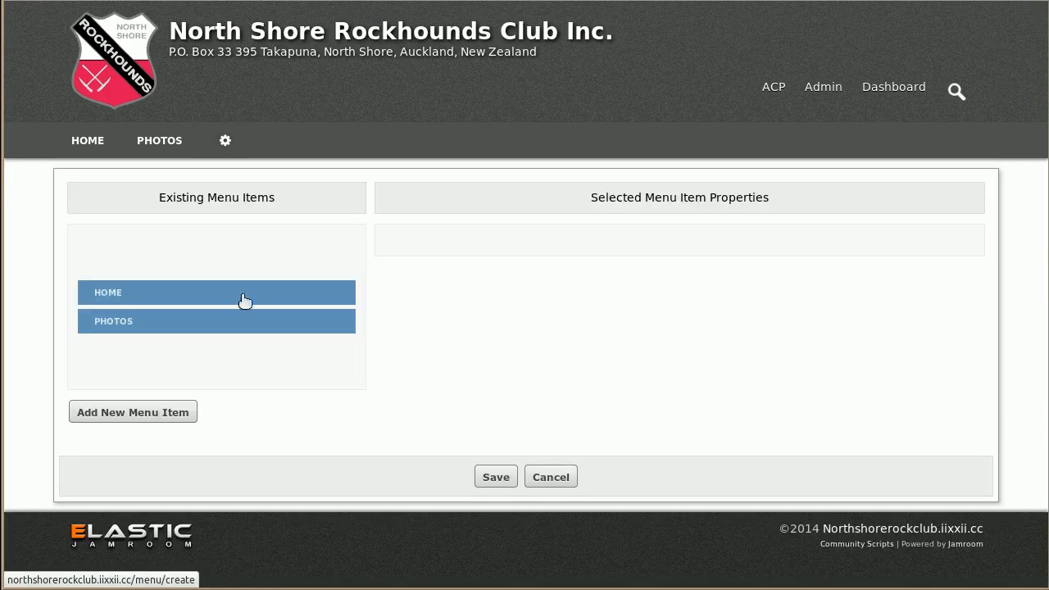
click(151, 420)
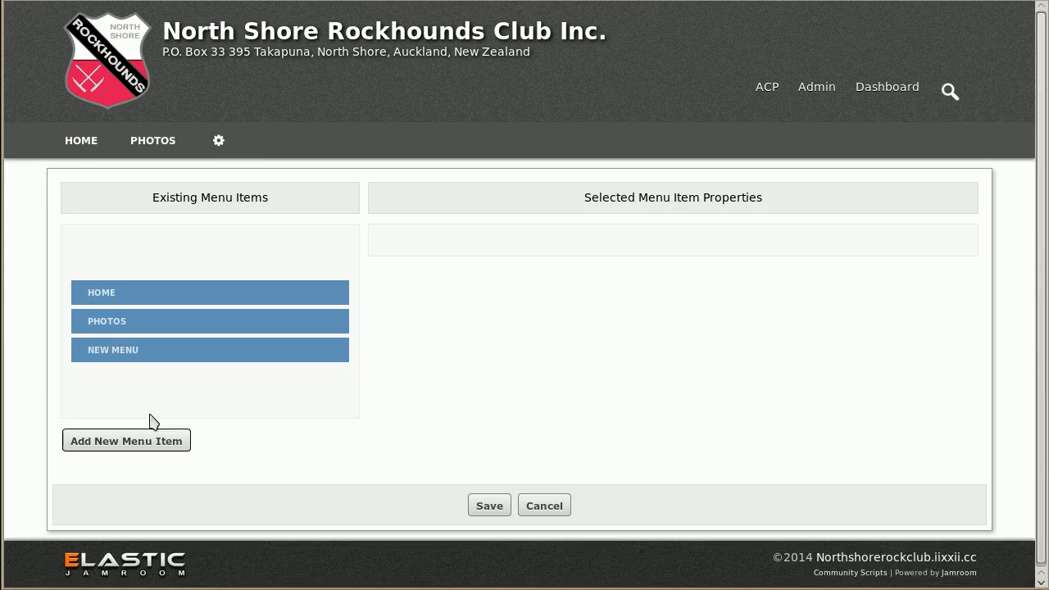
click(156, 352)
Step: Set the new menu item's title to Lapline and save the menu
drag(582, 247, 490, 242)
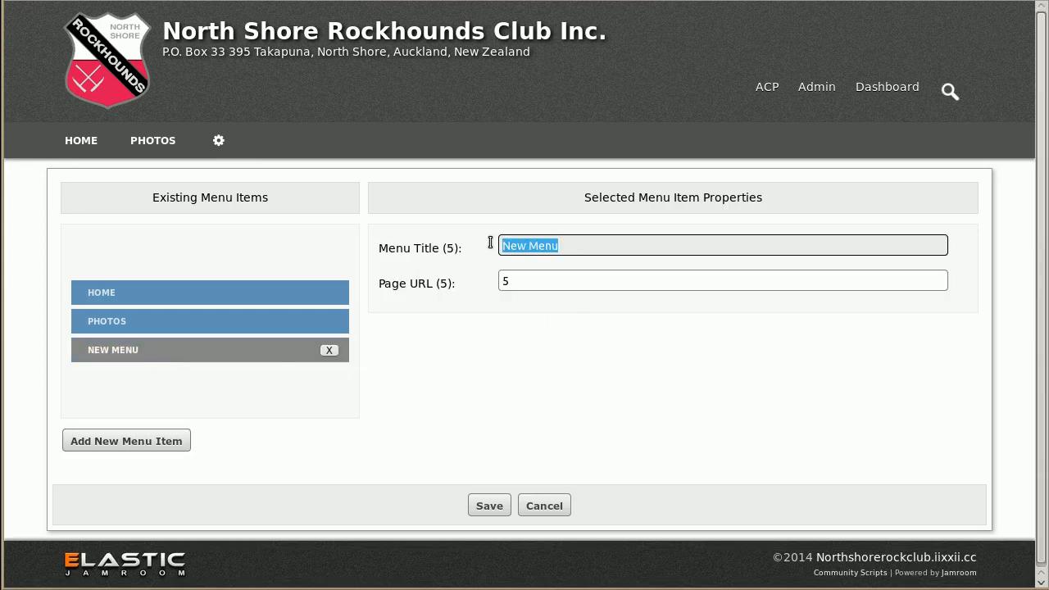
text(l)
text(Lap)
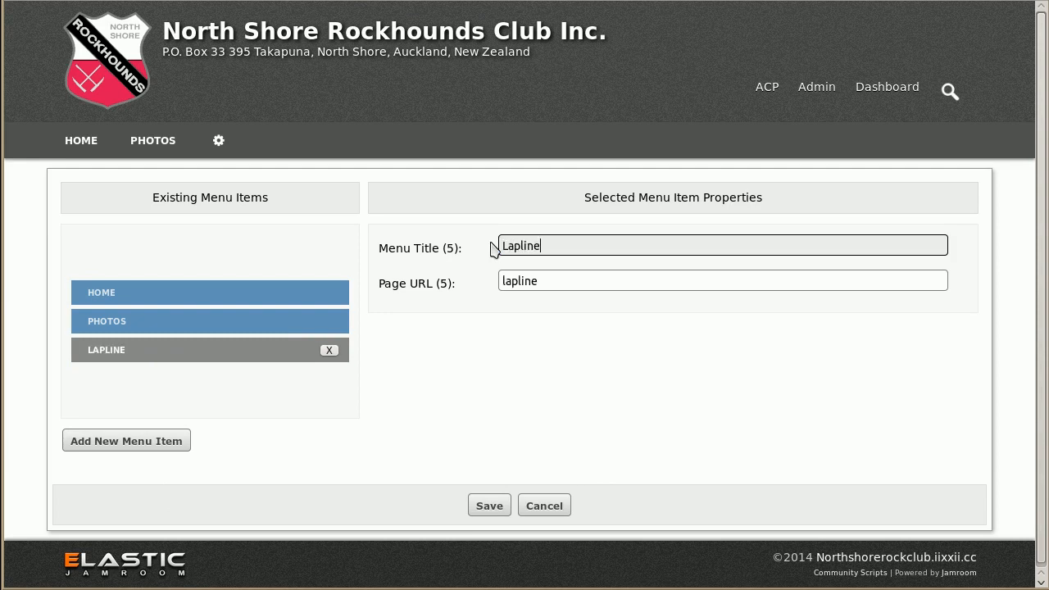
click(492, 506)
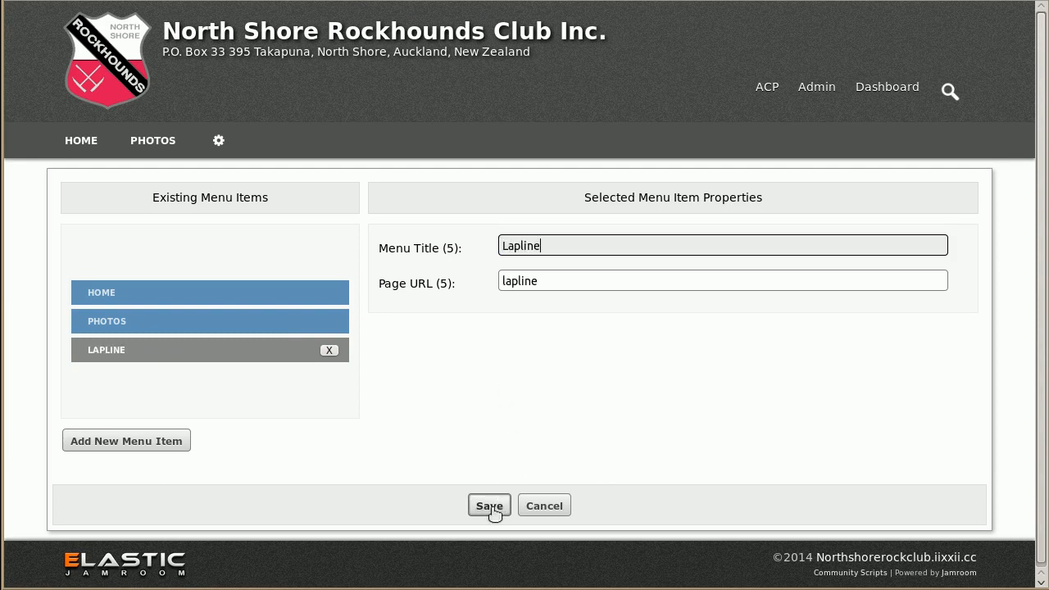
Step: Save the menu changes and open the new Lapline page for editing
click(489, 506)
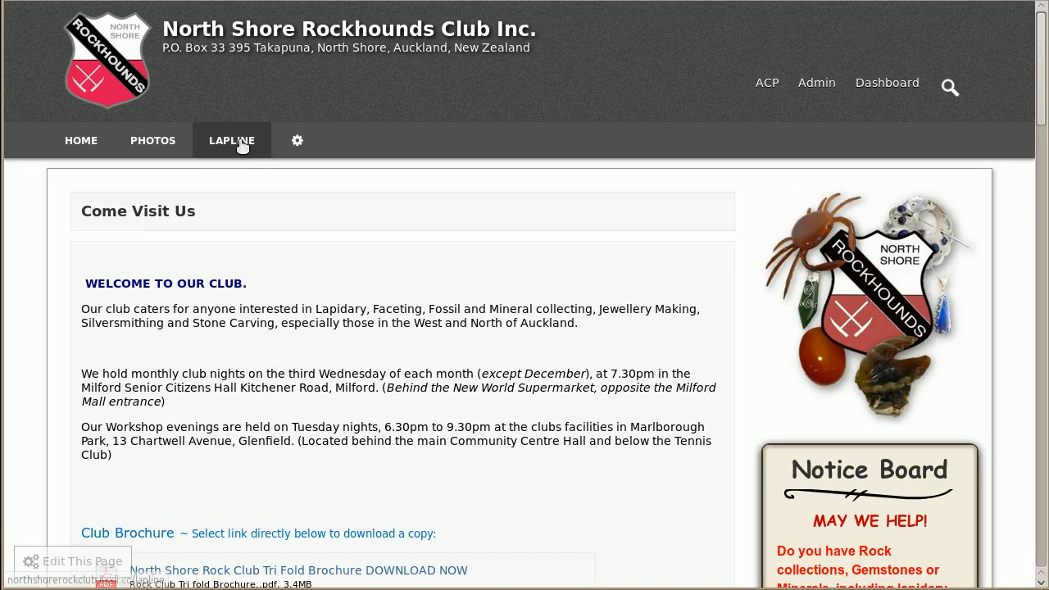
click(231, 141)
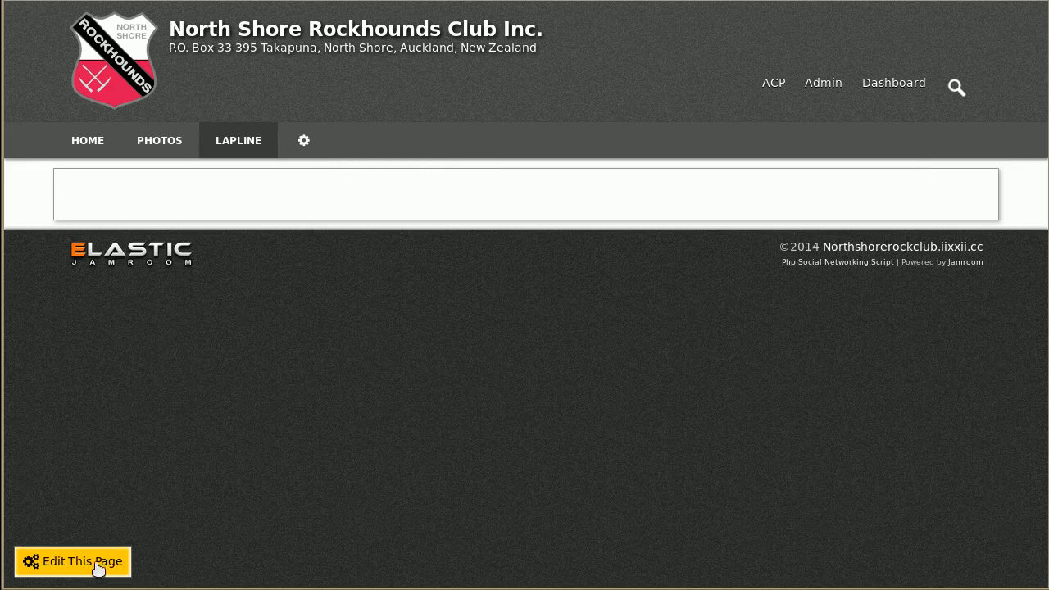
click(97, 565)
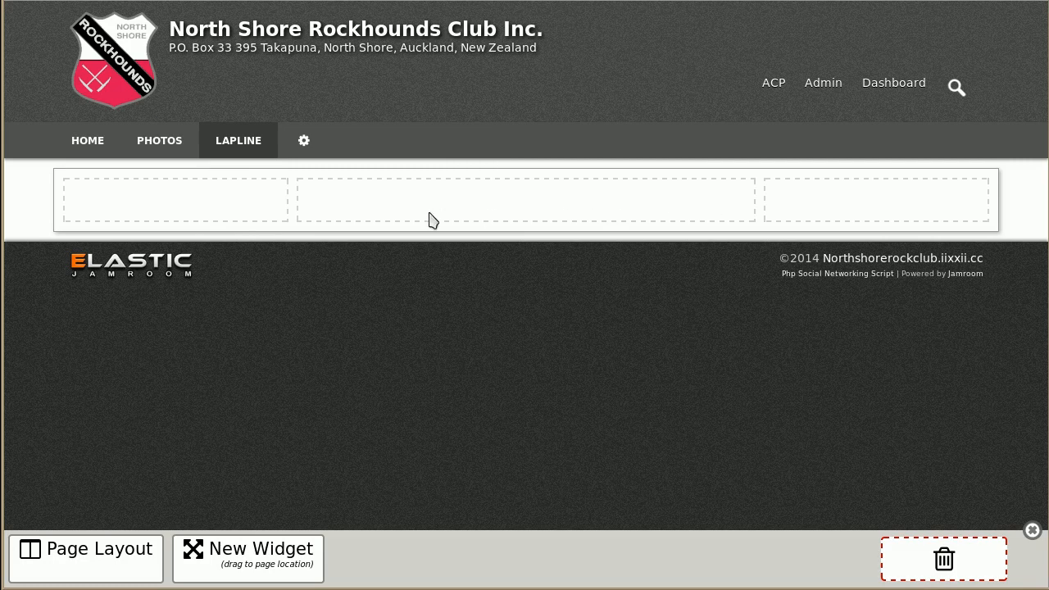
Step: Create and save a new page layout for the Lapline page with one row of two columns, 4 and 8 units wide
click(92, 561)
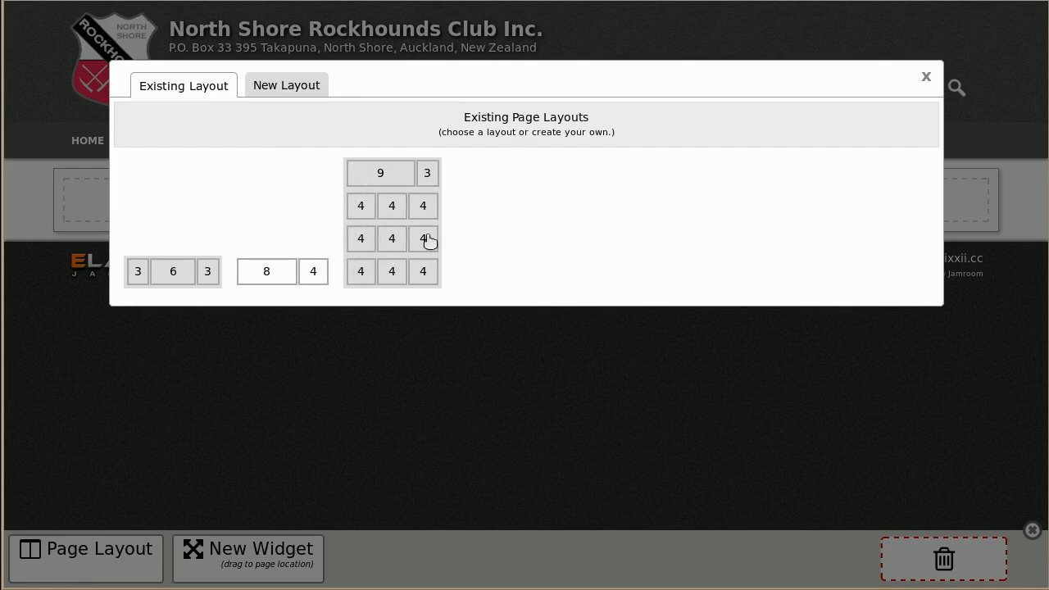
click(279, 93)
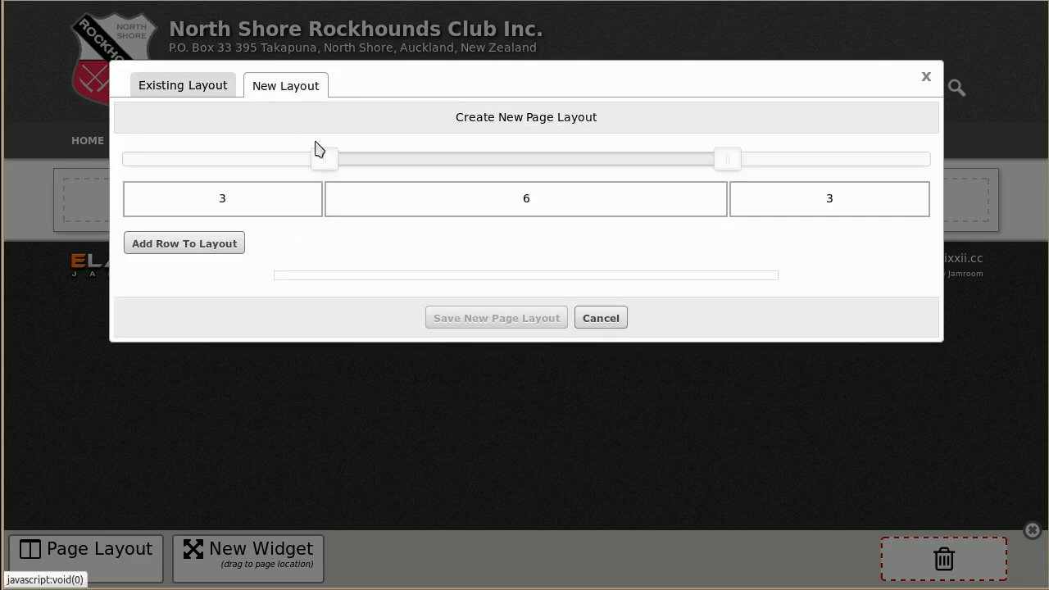
drag(461, 158, 744, 159)
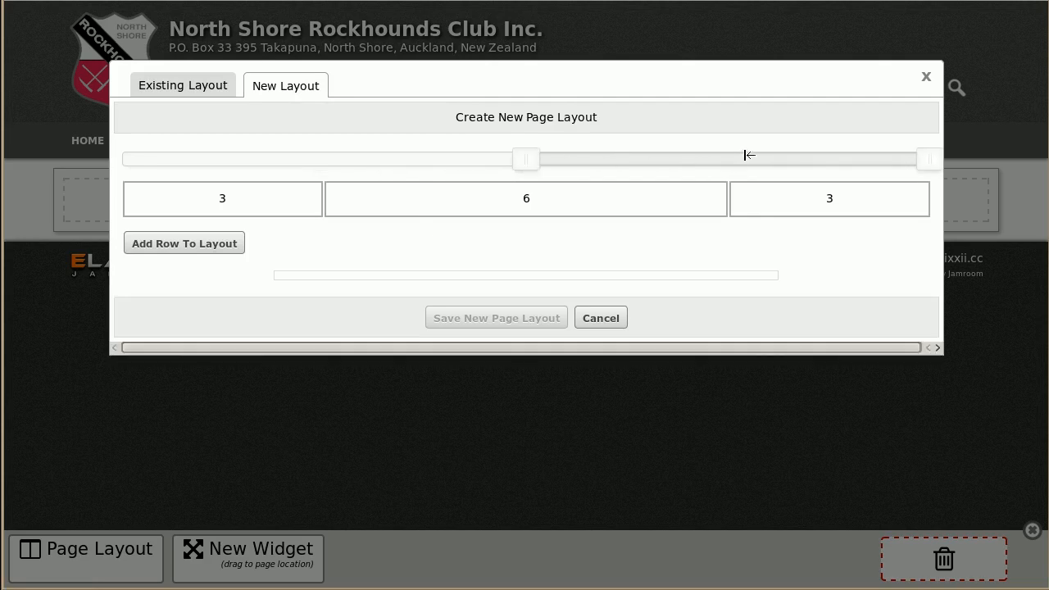
drag(527, 163, 401, 161)
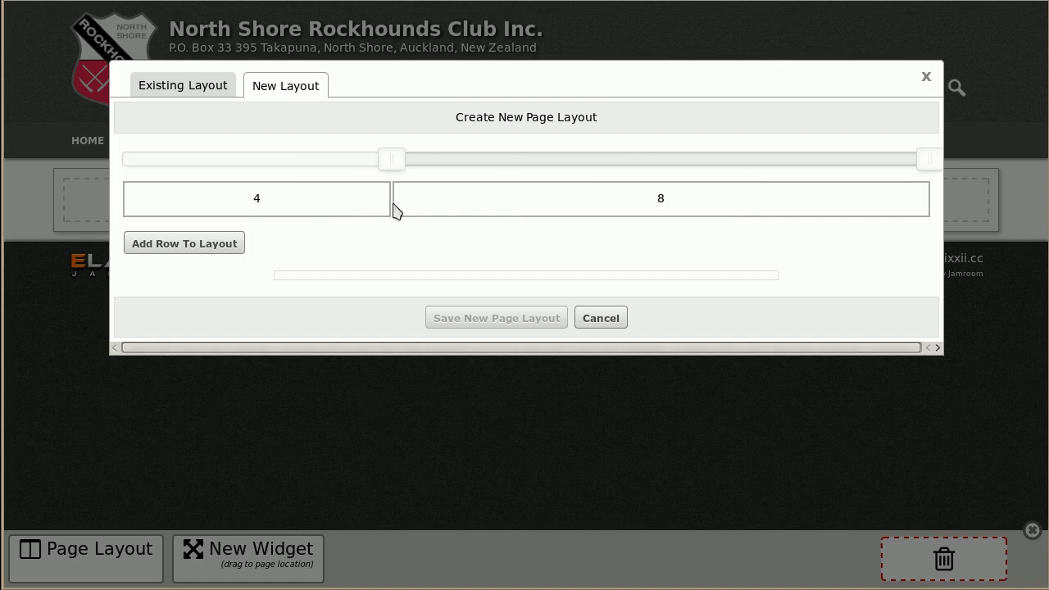
click(209, 248)
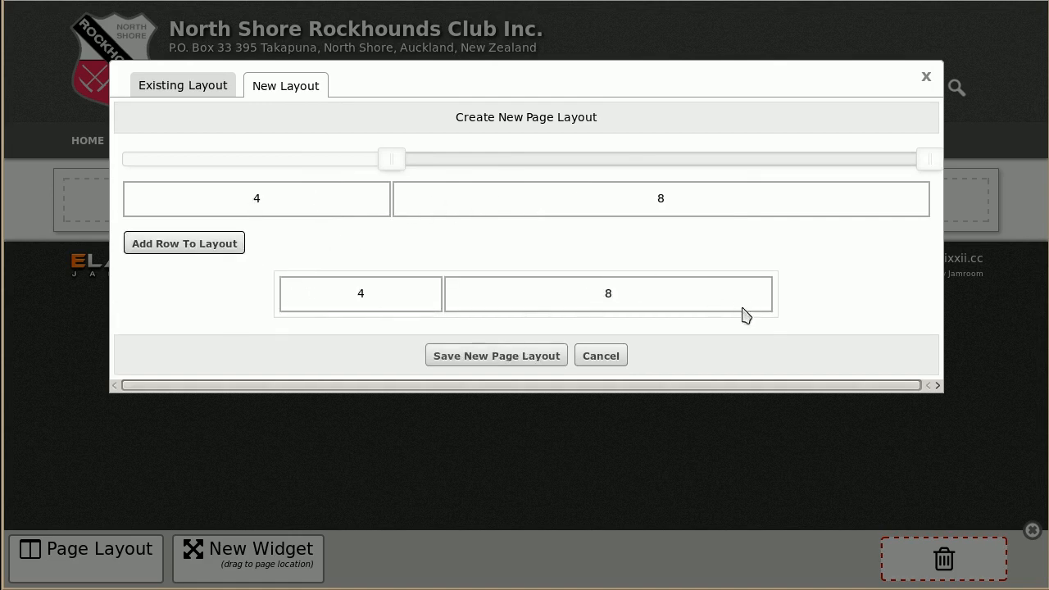
click(490, 351)
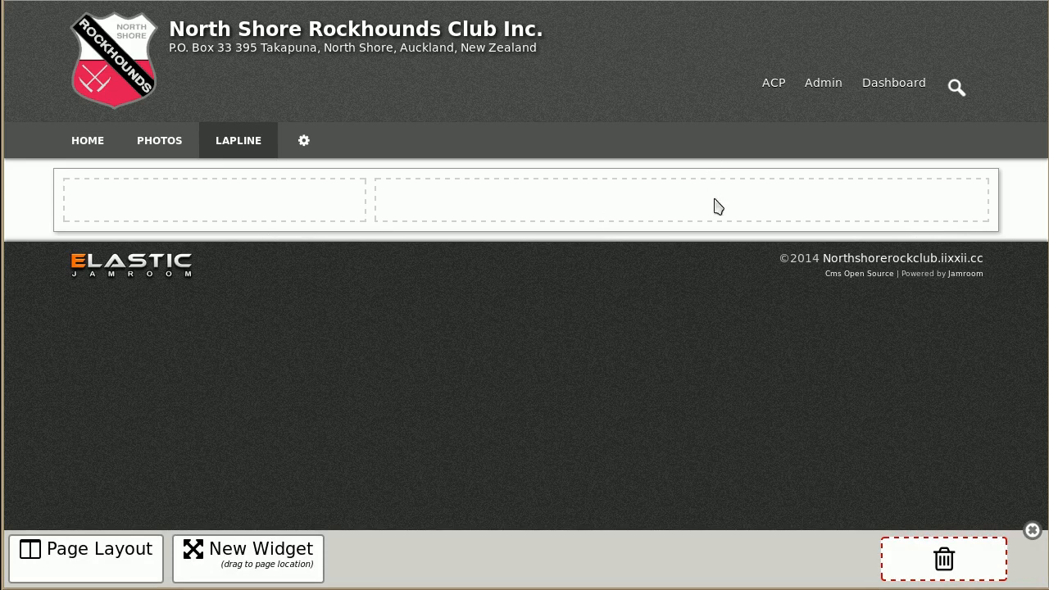
Step: Add a new widget to the wide column of the Lapline page and set its widget option to List of Items
drag(253, 552, 240, 200)
drag(122, 211, 457, 204)
click(964, 202)
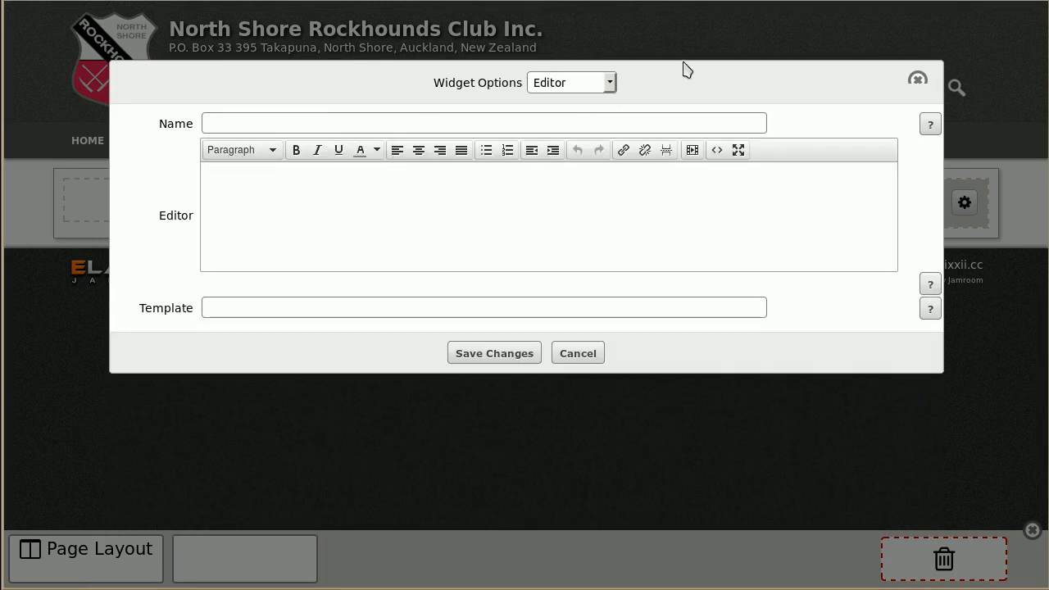
click(610, 83)
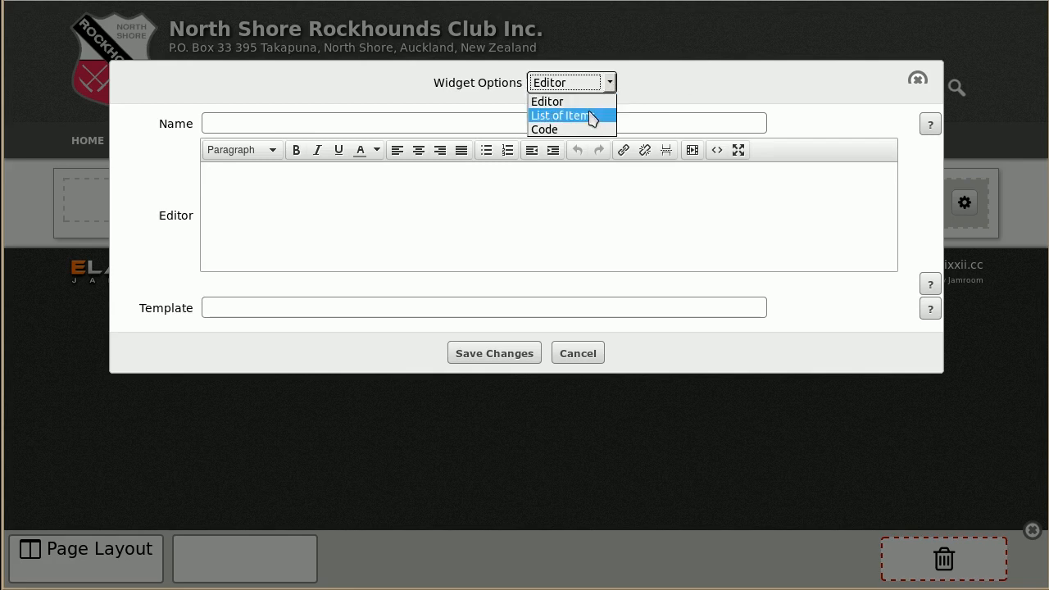
click(592, 120)
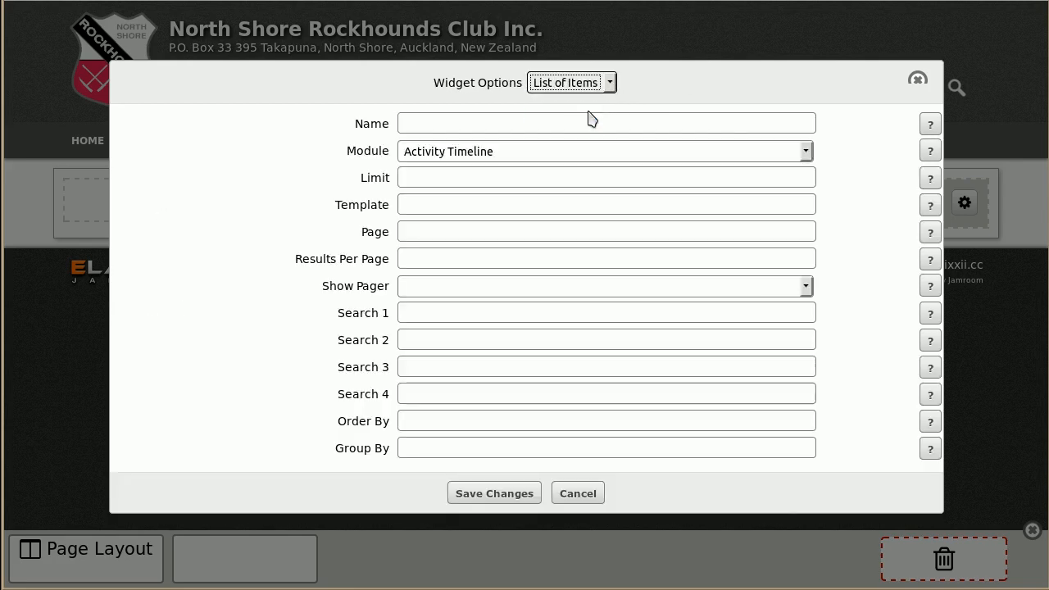
Step: Name the list widget Lapline Magazine, set its module to File Downloads, and save the widget
click(416, 127)
text(Lar)
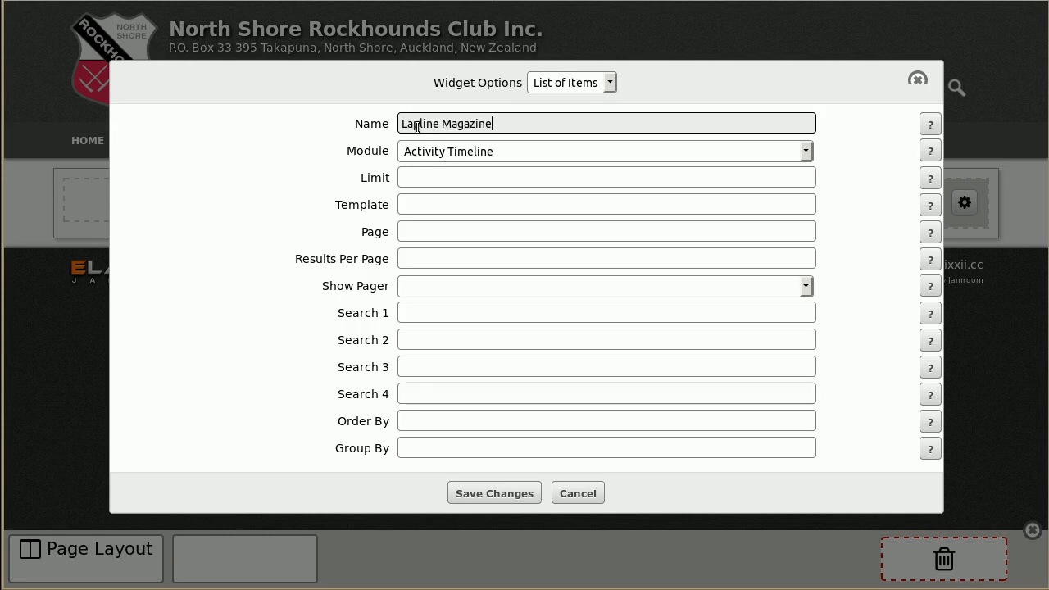
click(455, 155)
click(467, 180)
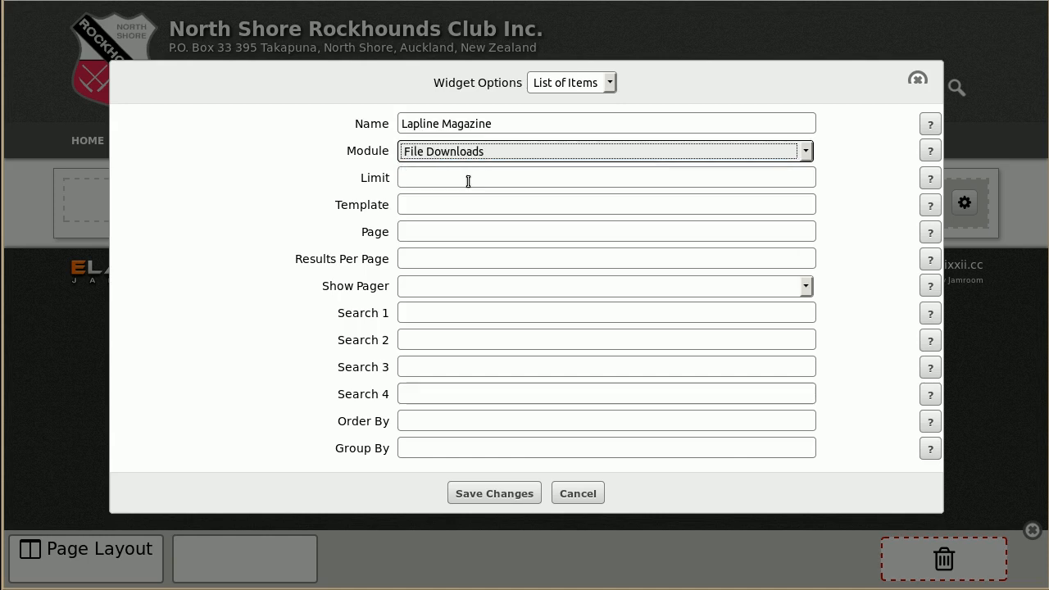
click(449, 175)
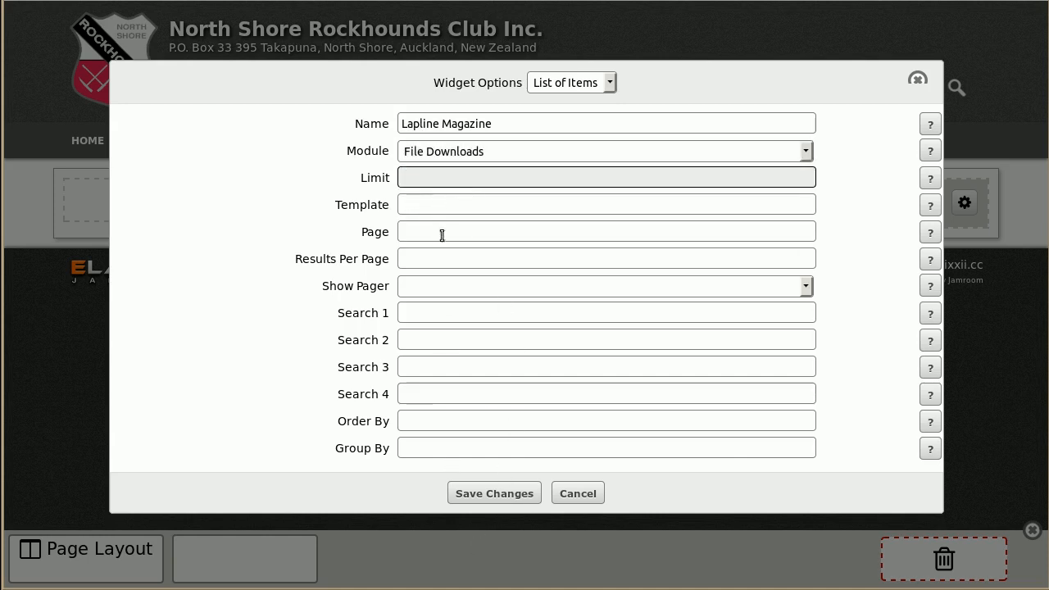
click(493, 494)
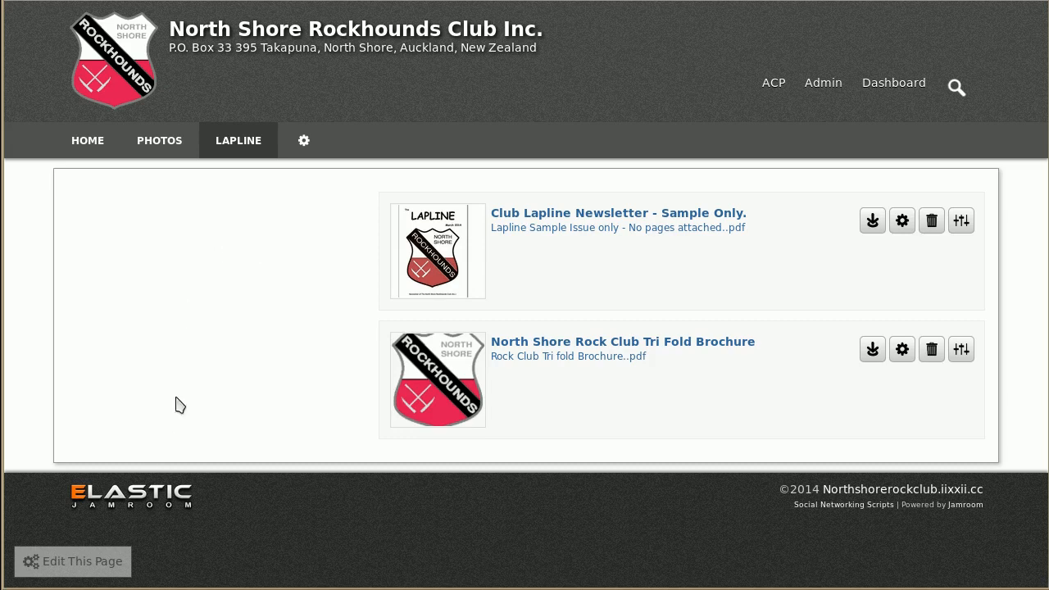
Step: Reopen page editing, apply the existing 8 and 4 column layout, and move the Lapline Magazine widget into the wide column
click(105, 561)
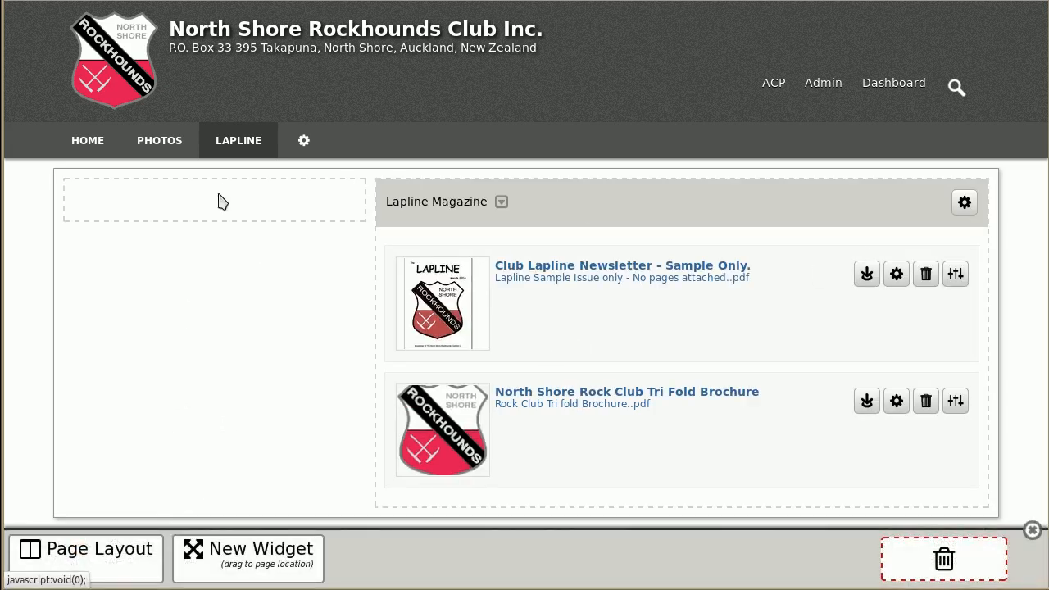
click(105, 567)
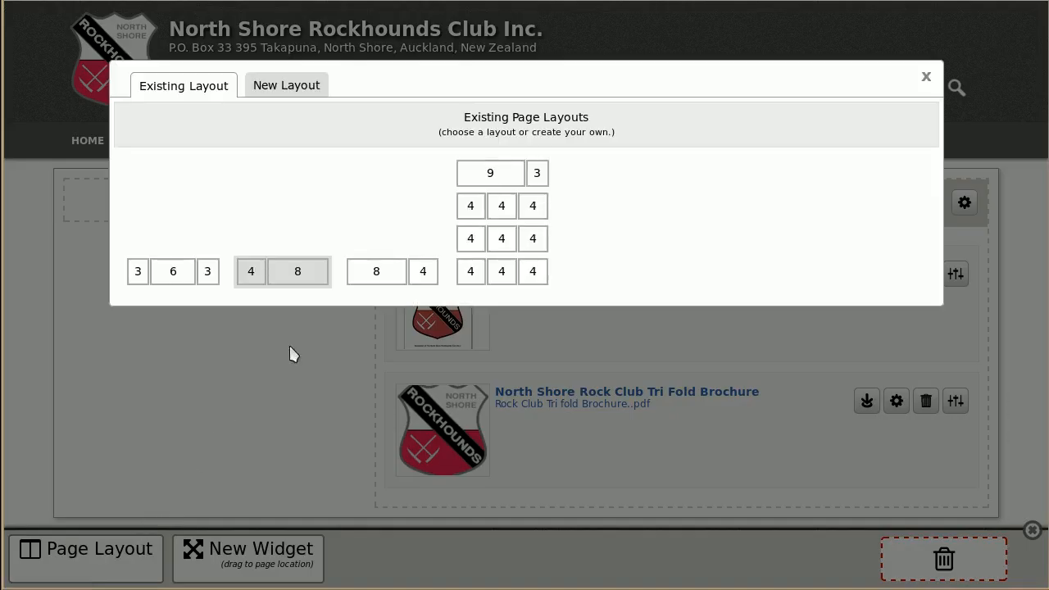
click(378, 279)
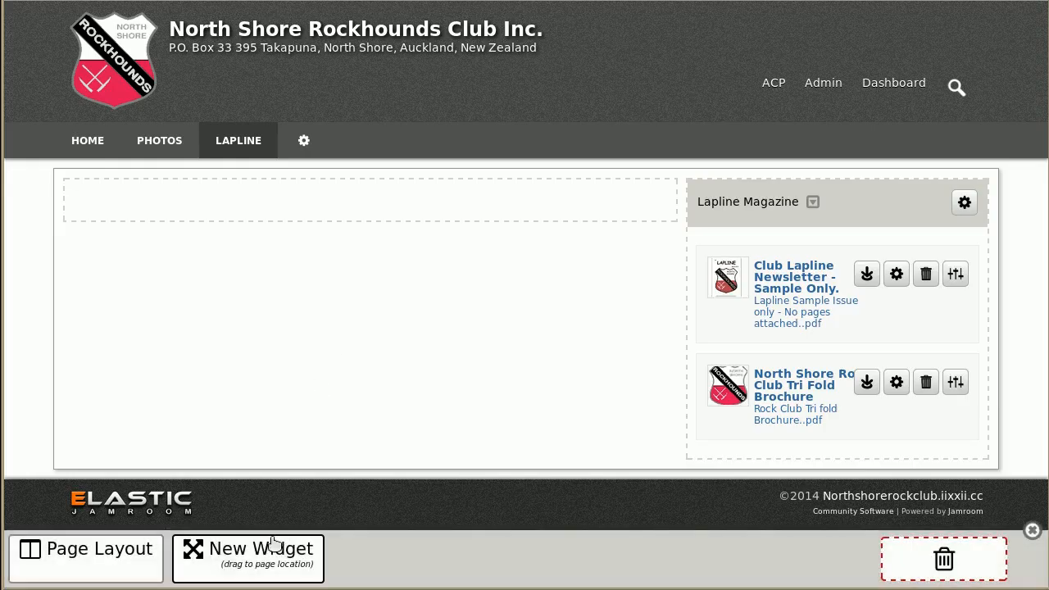
drag(749, 202, 502, 309)
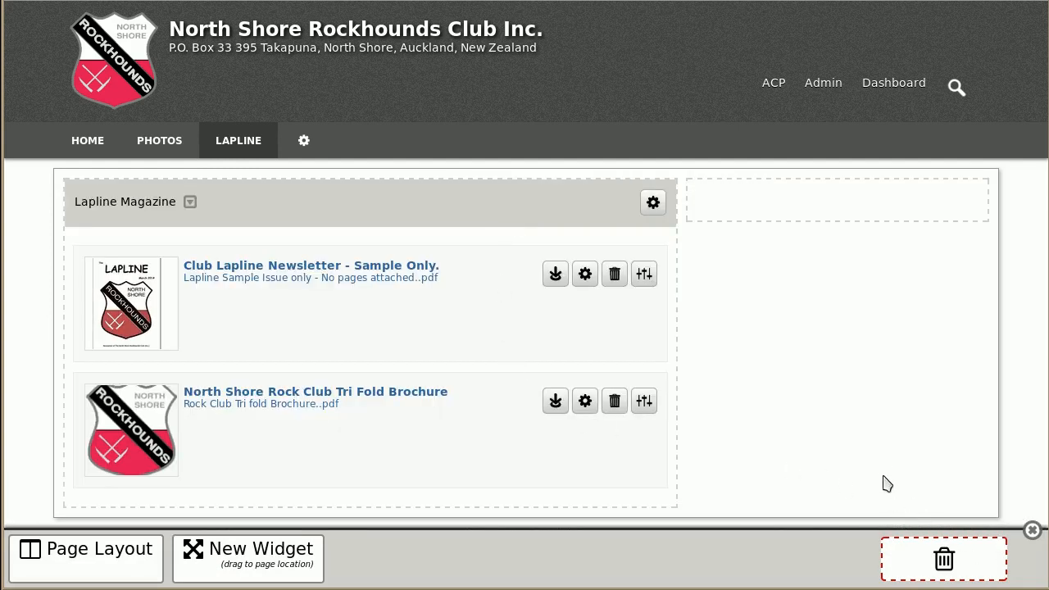
Step: Add a widget to the narrow column reading "The Lapline magazine is the clubs magazine." and "Download your copy of previous magazines from the left.", and save
drag(257, 552, 906, 238)
click(963, 202)
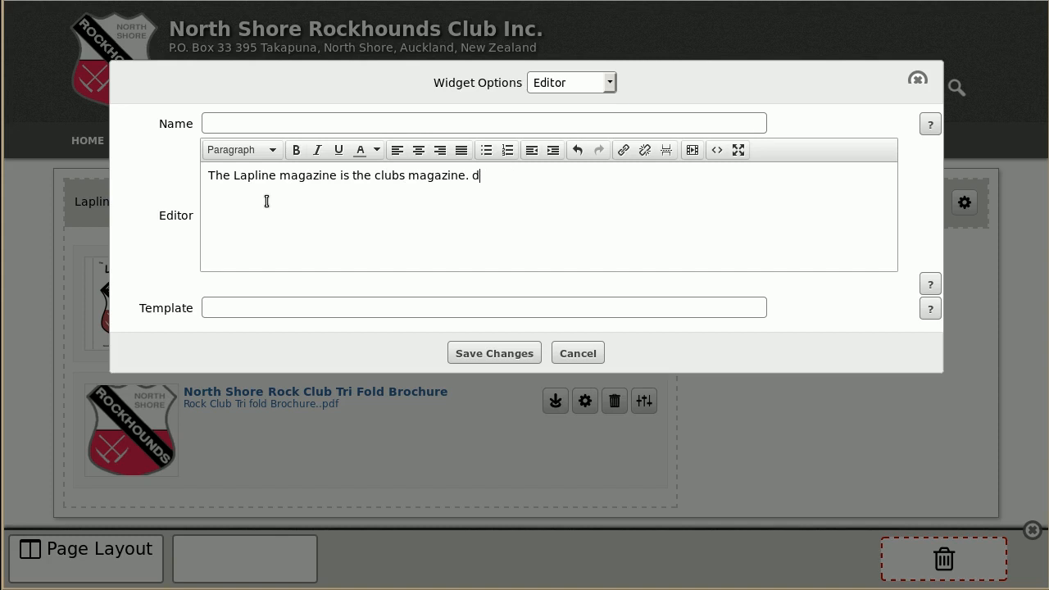
key(Return)
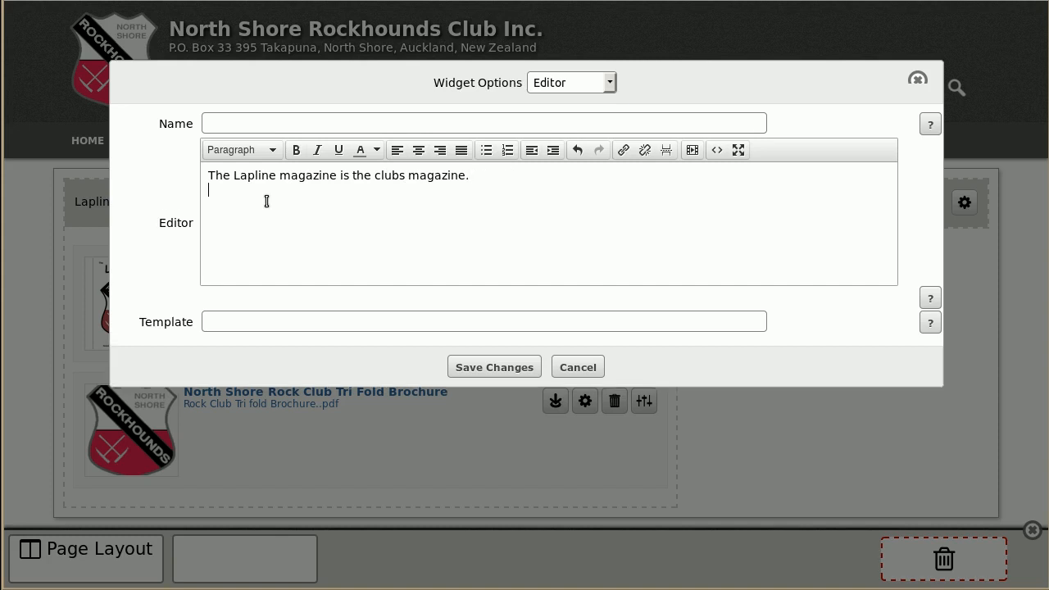
text(Download your copy)
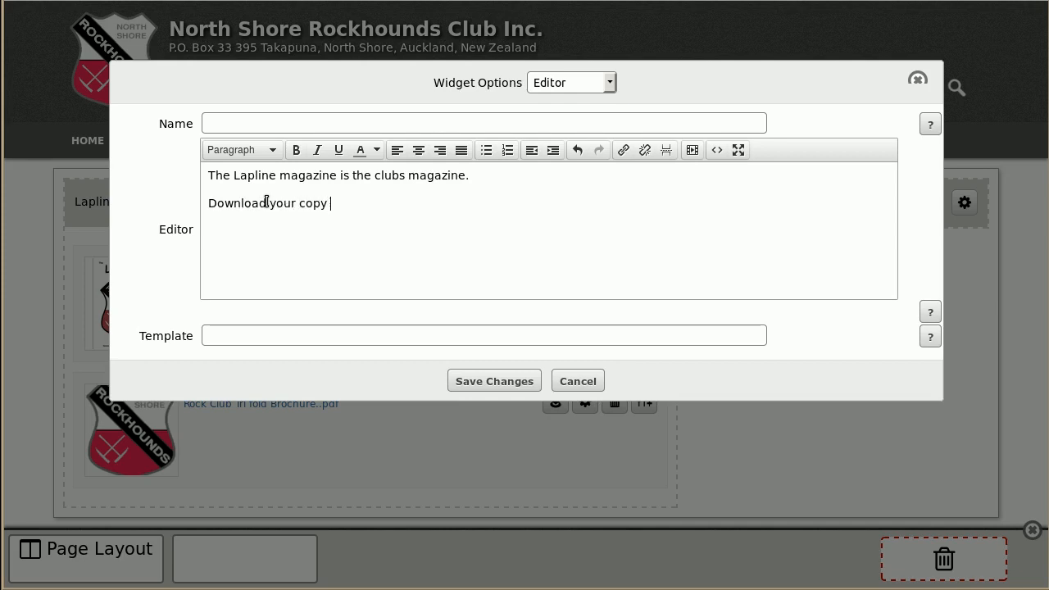
text(magazines from the left.)
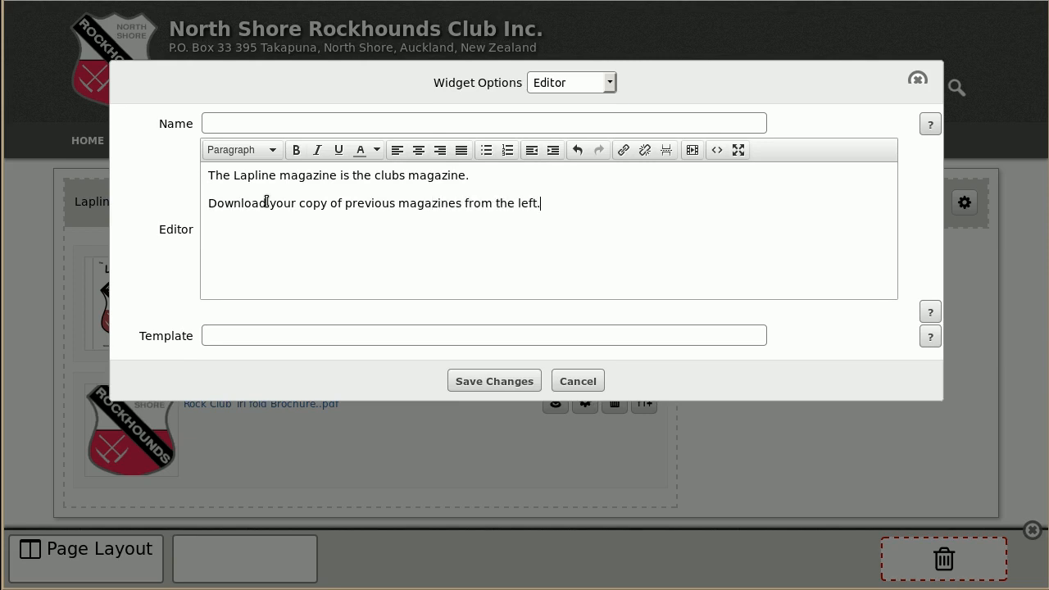
click(482, 379)
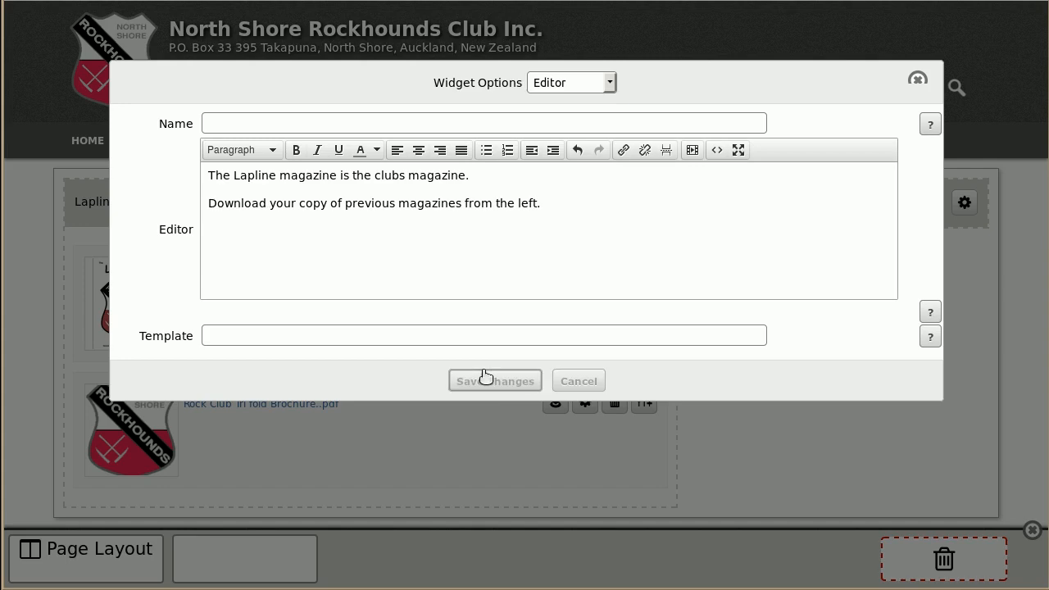